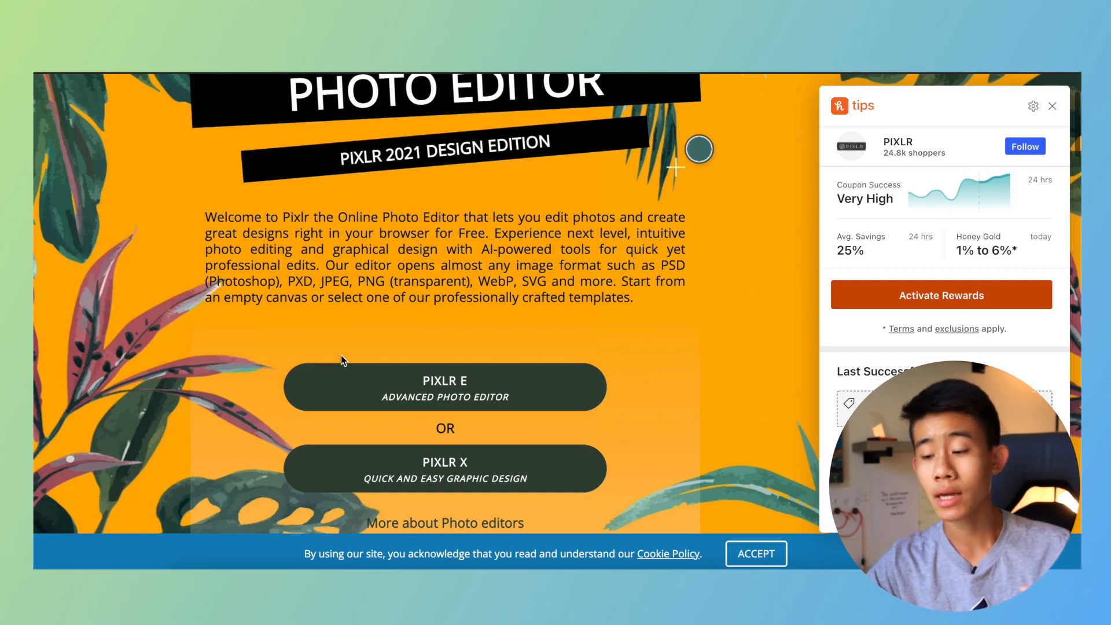
Dismiss the Honey coupon popup and launch the Pixlr X quick graphic design editor.
scroll(342, 356, "down", 3)
left_click(1053, 106)
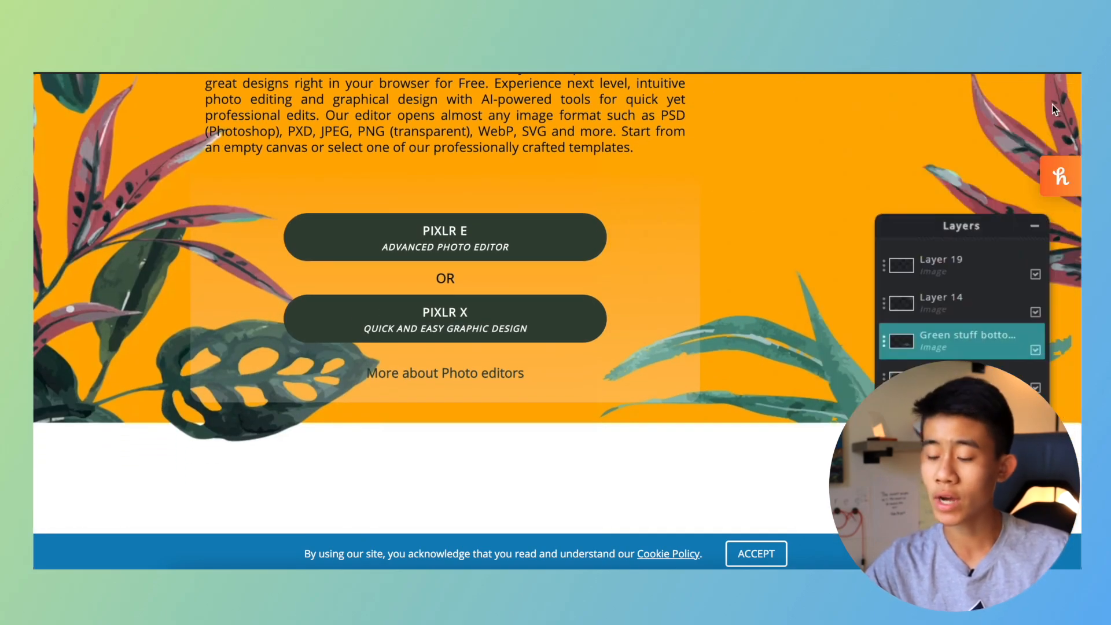
left_click(499, 321)
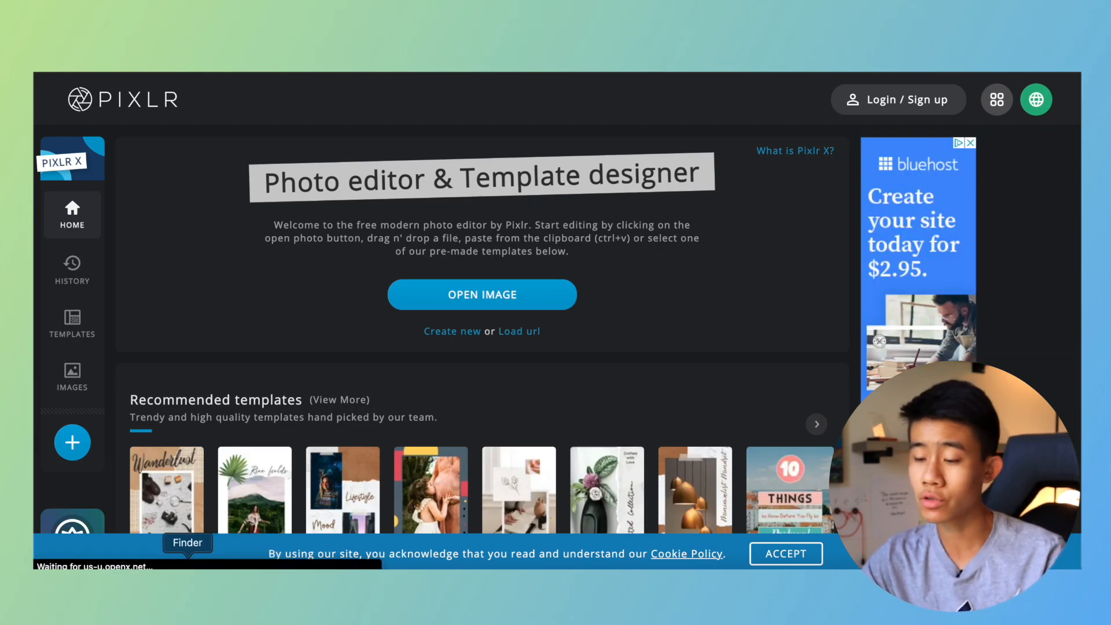
Switch to Finder and load the screenshot of the crouching tennis player into Pixlr X.
left_click(187, 573)
left_click(390, 328)
left_click_drag(455, 84, 856, 56)
left_click_drag(815, 308, 370, 213)
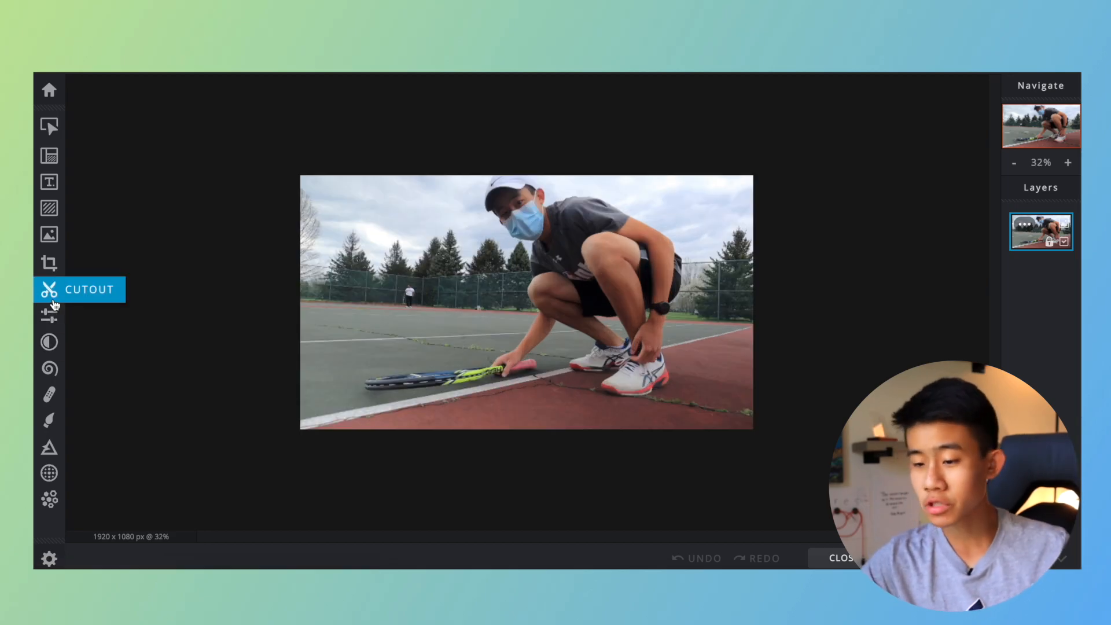
Adjust the photo's color with Vibrance 39, Saturation 10 and Temperature 10.
left_click(51, 316)
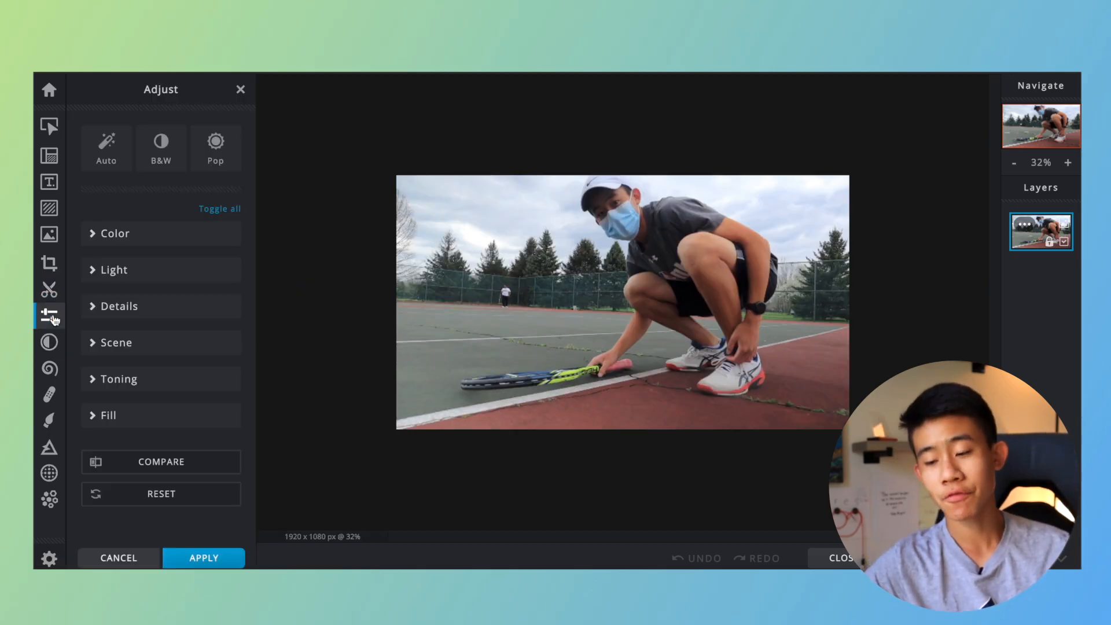
left_click(126, 234)
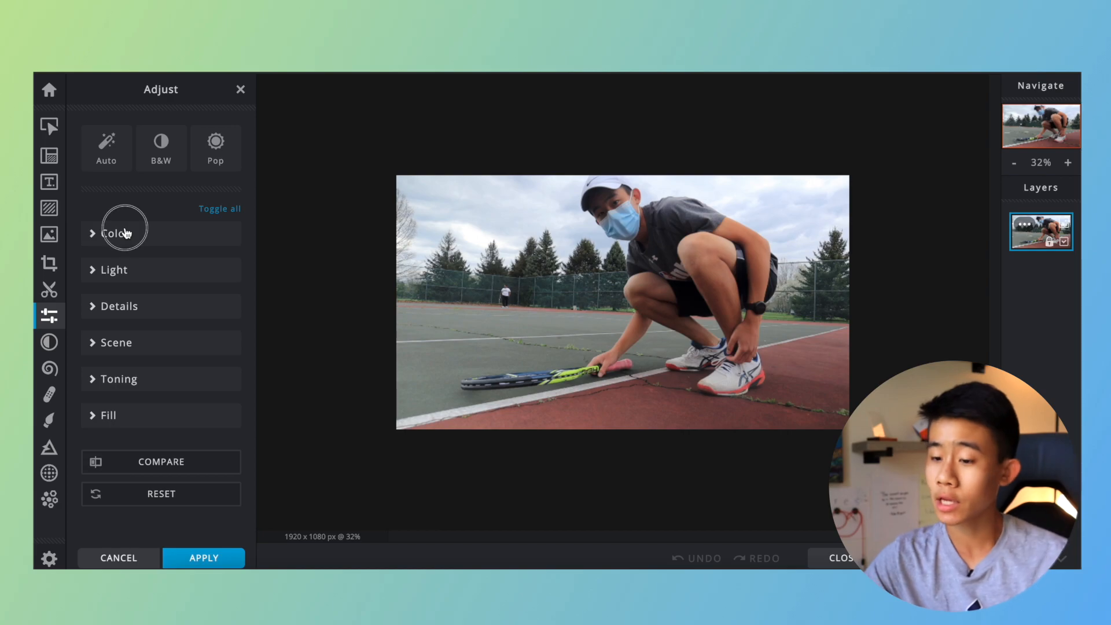
left_click(122, 234)
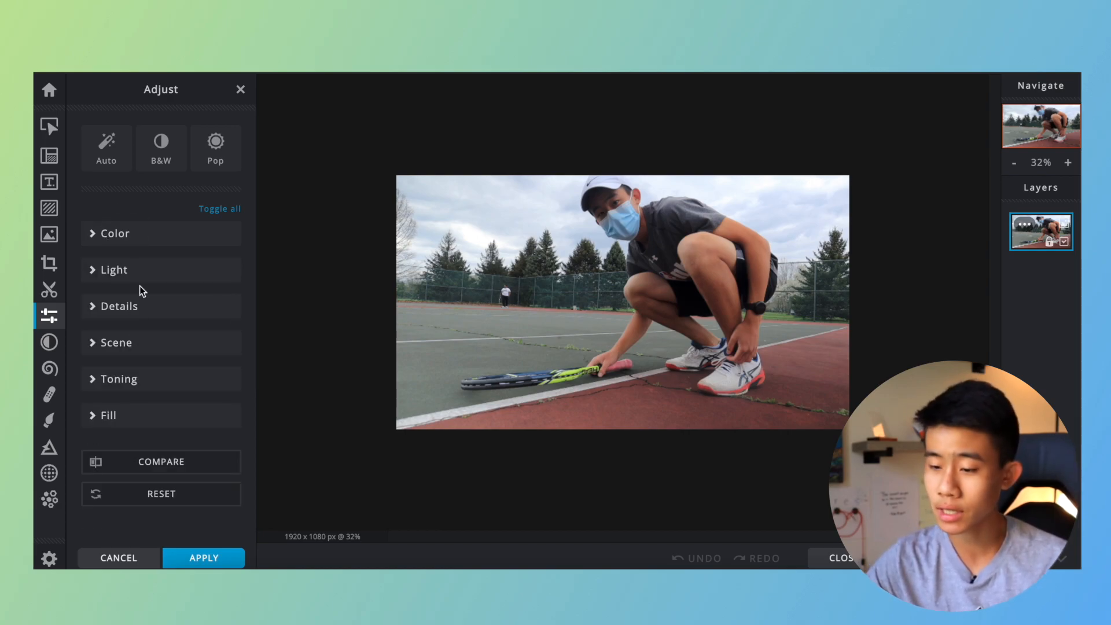
left_click(120, 231)
left_click_drag(162, 292, 182, 288)
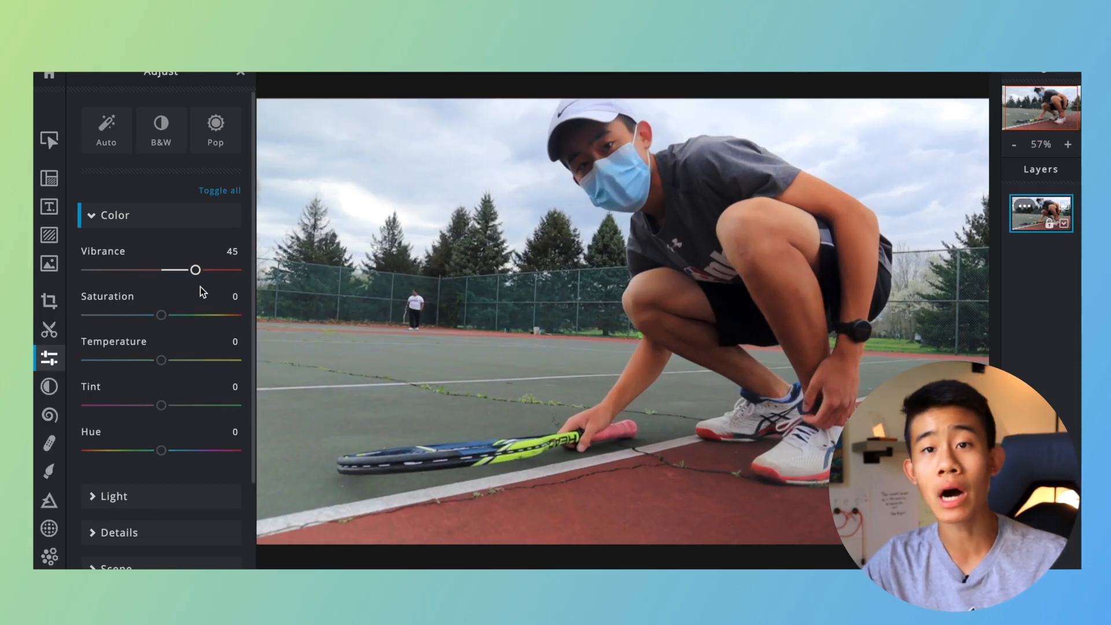
left_click_drag(196, 273, 169, 316)
left_click_drag(163, 360, 170, 363)
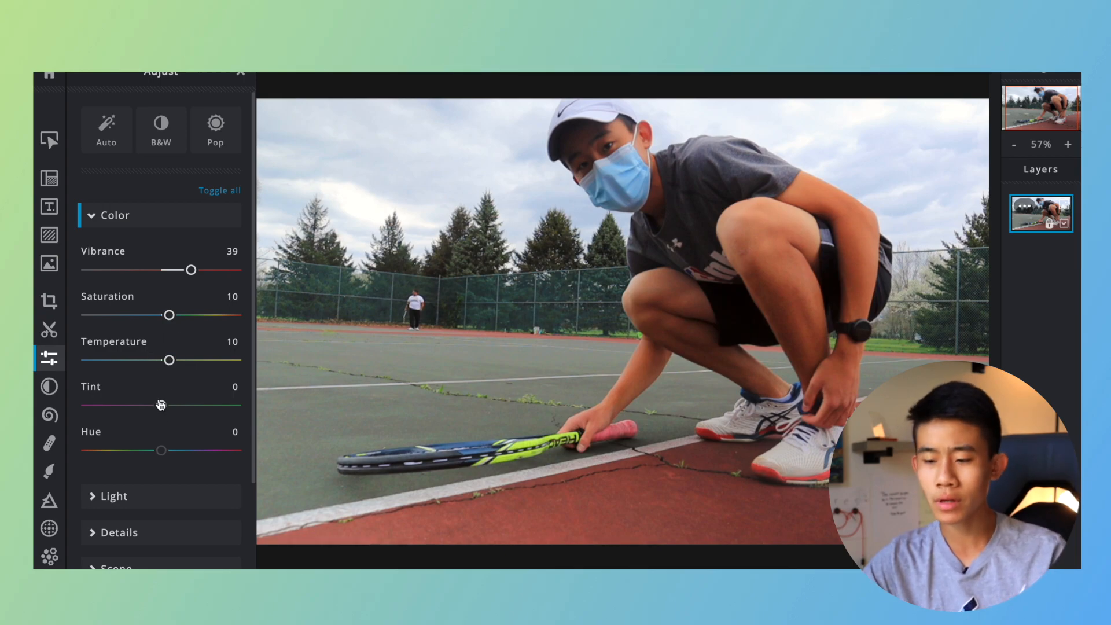
Set the photo's light adjustments to Brightness 13, Exposure 12 and Contrast 17.
left_click(154, 492)
scroll(150, 440, "down", 3)
left_click_drag(165, 392, 172, 392)
left_click_drag(161, 434, 171, 434)
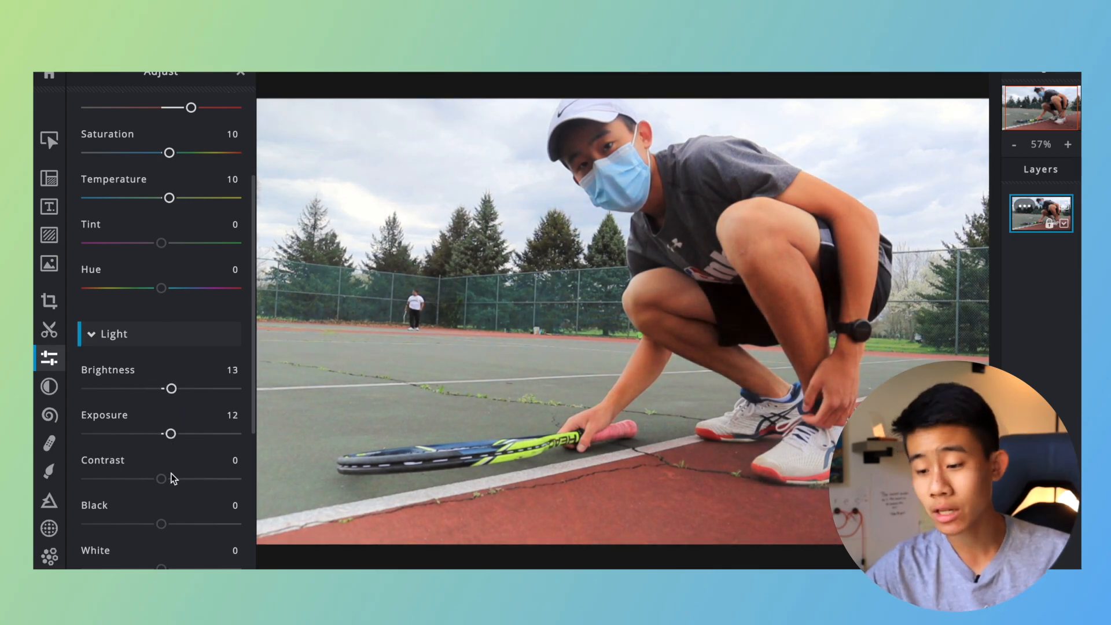
left_click_drag(162, 478, 175, 479)
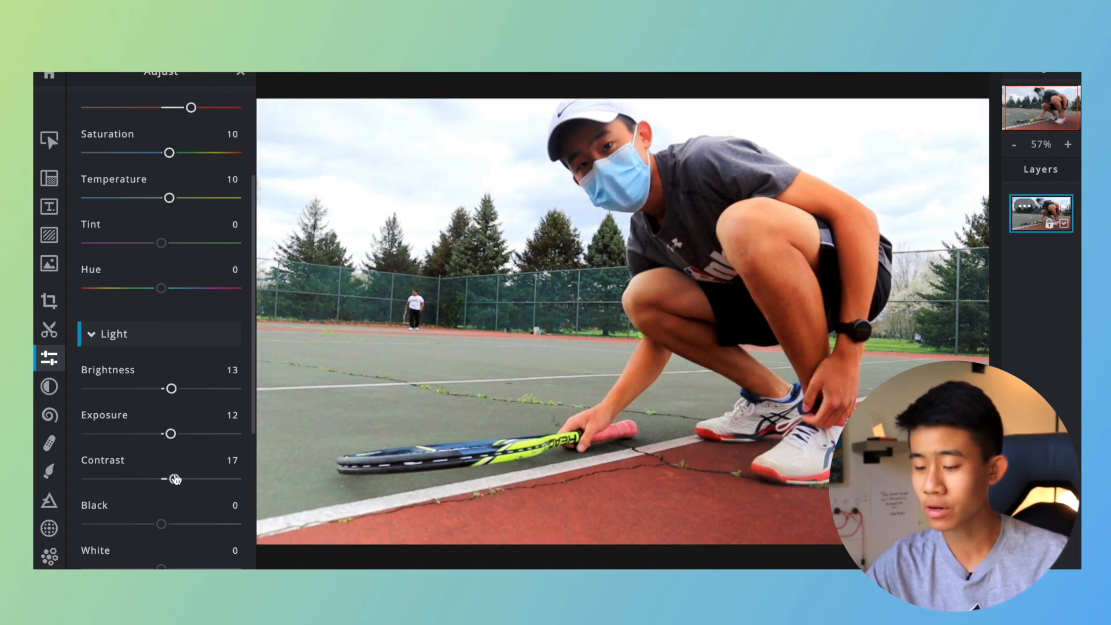
Set the photo's Black to 14, White to -6, Highlight to 20 and Shadows to -34.
scroll(174, 473, "down", 1)
scroll(465, 404, "up", 3)
scroll(464, 404, "down", 5)
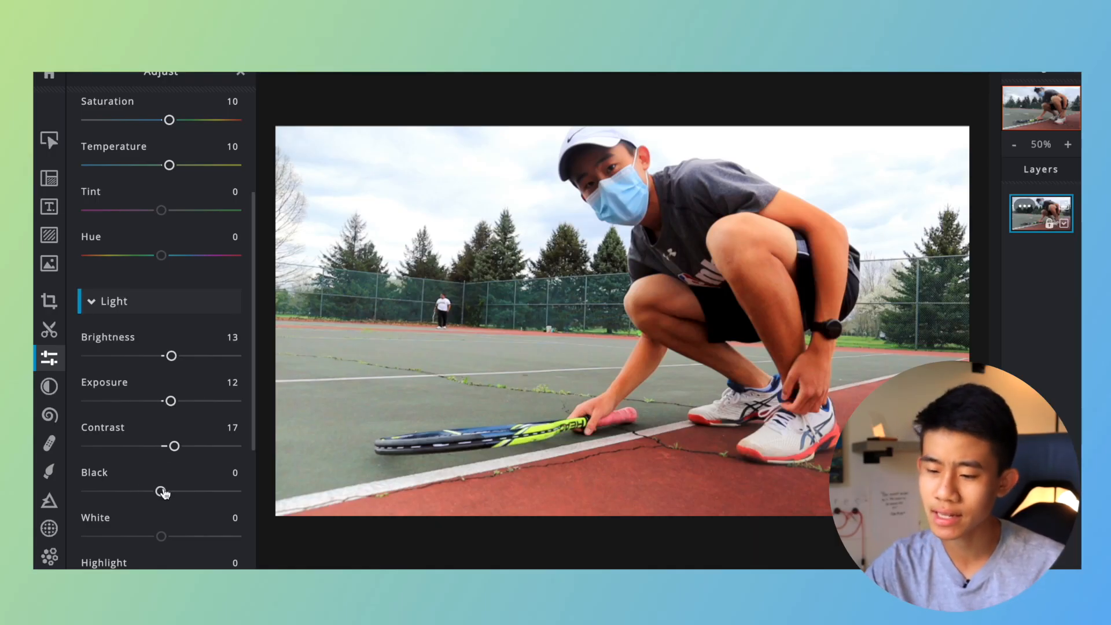
left_click_drag(162, 493, 172, 491)
mouse_move(159, 536)
left_mouse_down()
mouse_move(145, 533)
mouse_move(181, 532)
left_mouse_up()
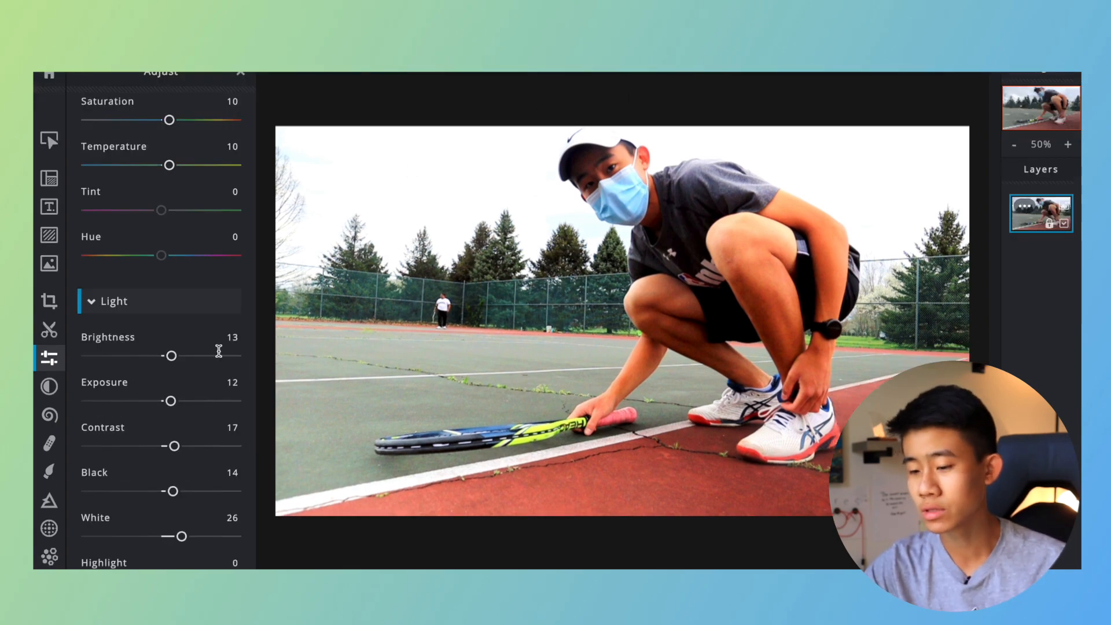
left_click_drag(181, 536, 136, 523)
scroll(157, 536, "down", 1)
scroll(174, 539, "down", 1)
scroll(136, 523, "up", 1)
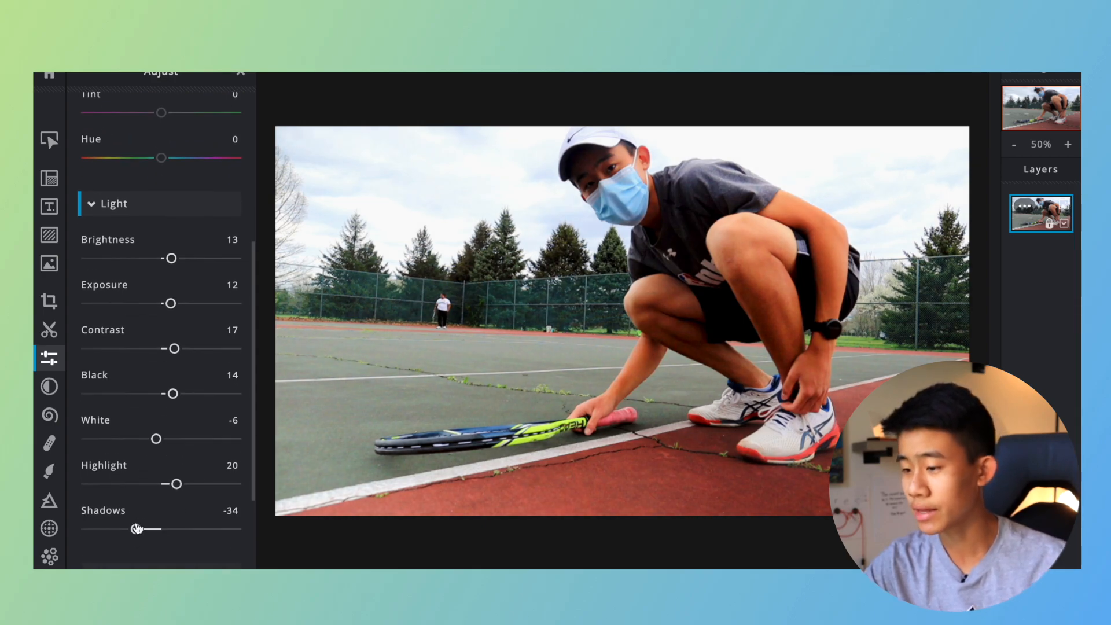
Set the Sharpen amount in the photo's detail adjustments to 20.
scroll(429, 451, "up", 2)
scroll(429, 452, "down", 2)
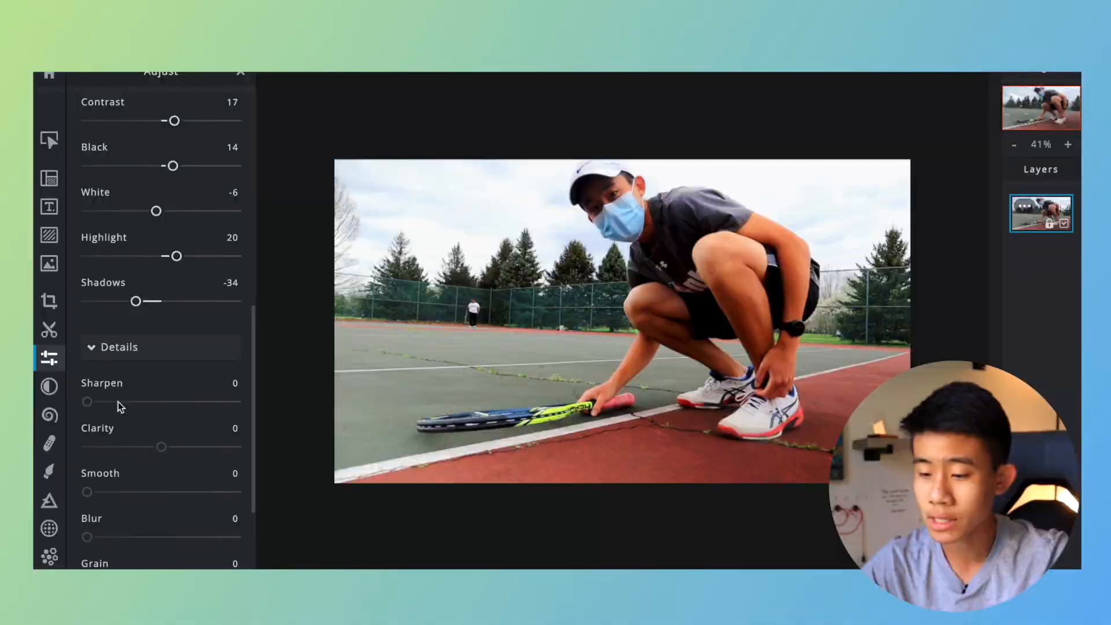
left_click_drag(88, 399, 117, 399)
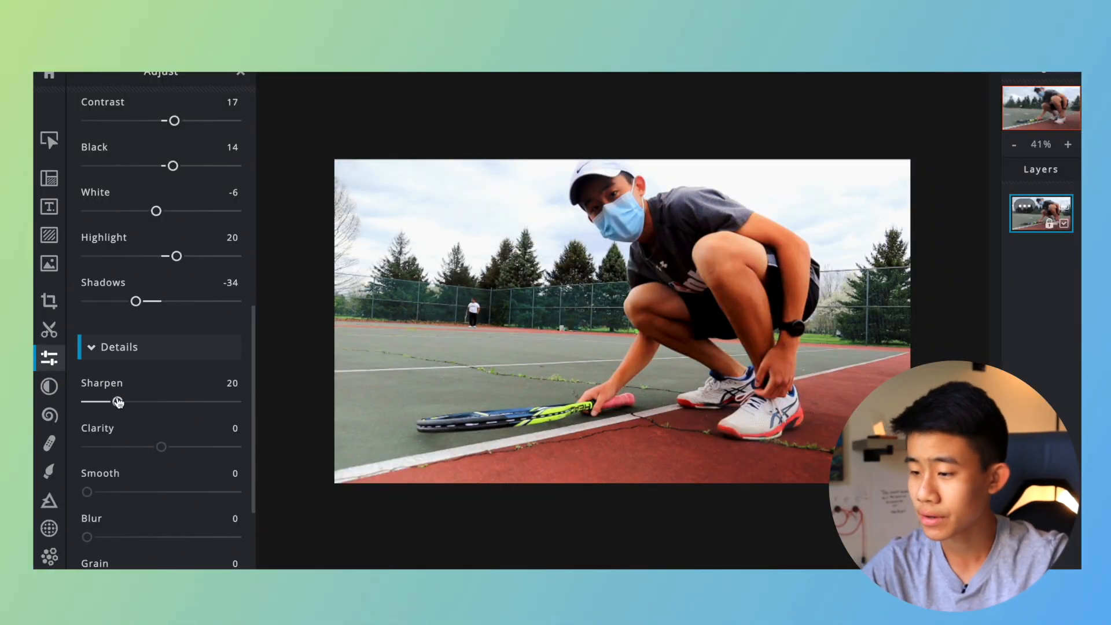
scroll(117, 397, "down", 2)
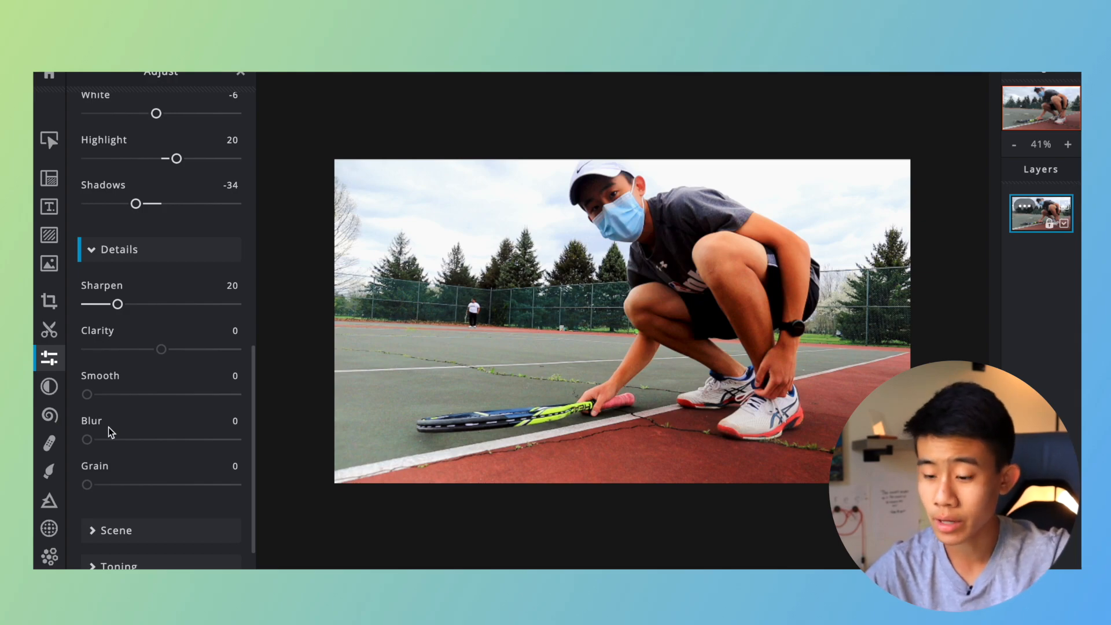
Darken the photo's edges with a vignette in the Scene adjustments.
scroll(109, 428, "down", 1)
left_click(113, 488)
scroll(113, 485, "down", 2)
left_click_drag(162, 440, 168, 436)
scroll(198, 388, "up", 10)
scroll(198, 387, "down", 10)
left_click_drag(145, 366, 50, 393)
scroll(158, 351, "down", 3)
Tone the photo with amount 6 and highlight color #C76666, and apply all the adjustments.
left_click_drag(158, 328, 236, 302)
mouse_move(96, 247)
left_mouse_down()
mouse_move(85, 248)
mouse_move(95, 249)
left_mouse_up()
left_click(159, 324)
scroll(146, 318, "down", 1)
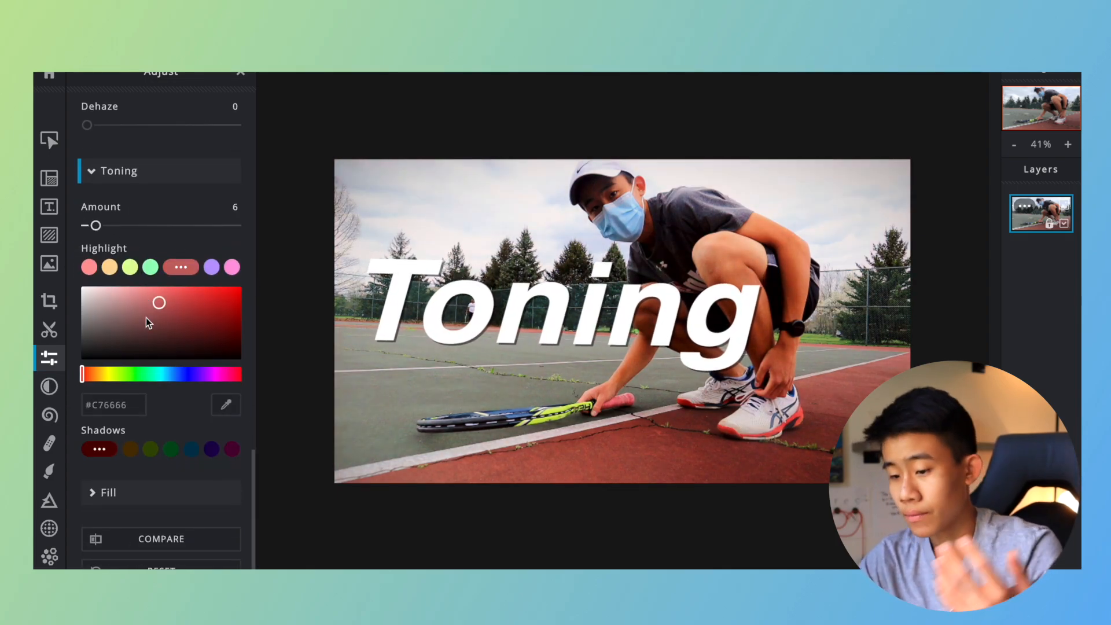
left_click(201, 602)
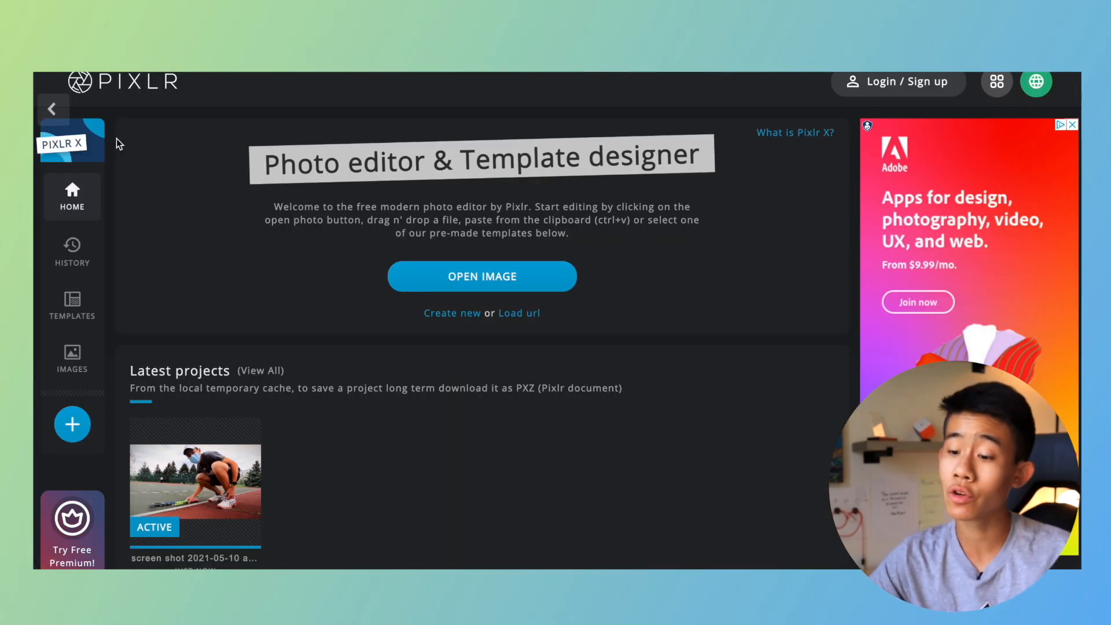
Return to the Pixlr start page, launch Pixlr E and open the edited tennis photo from the latest projects.
left_click(130, 84)
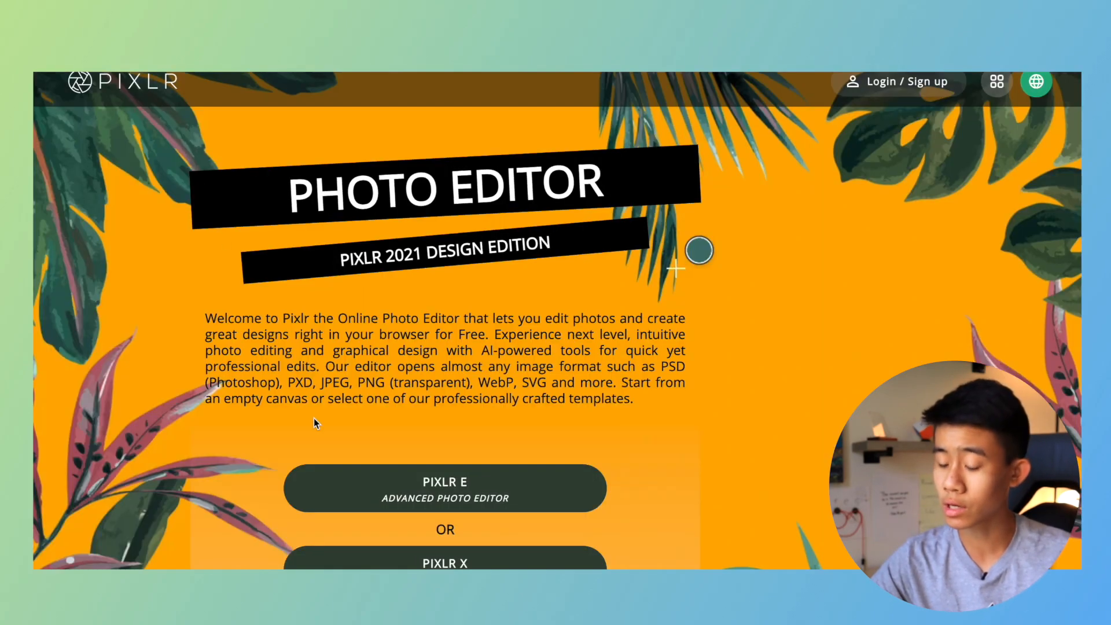
scroll(313, 419, "down", 2)
scroll(430, 467, "up", 1)
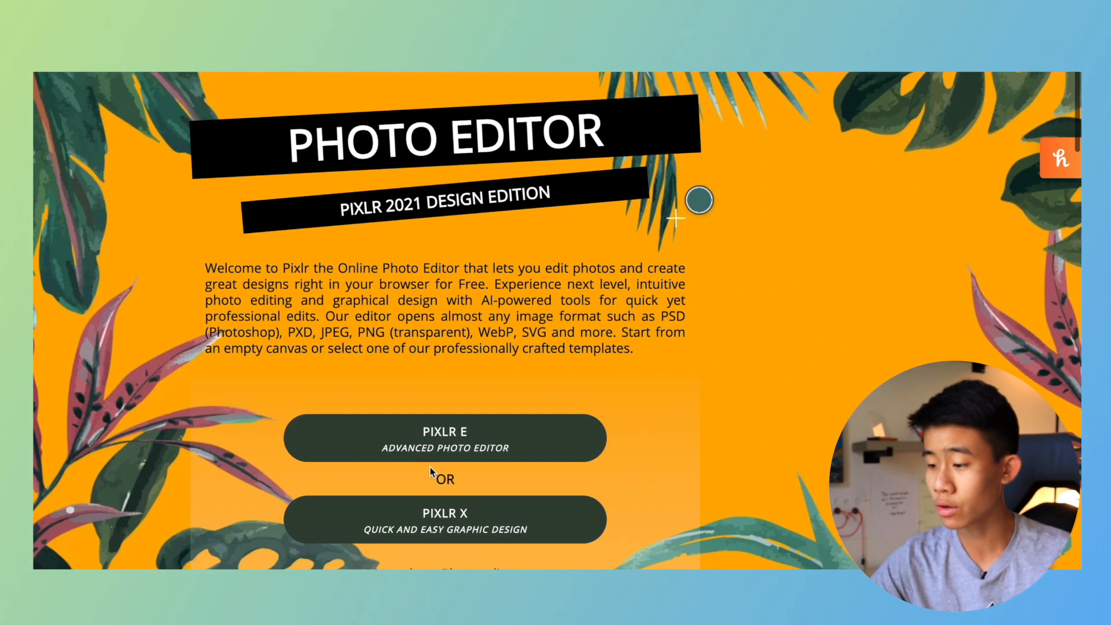
left_click(554, 419)
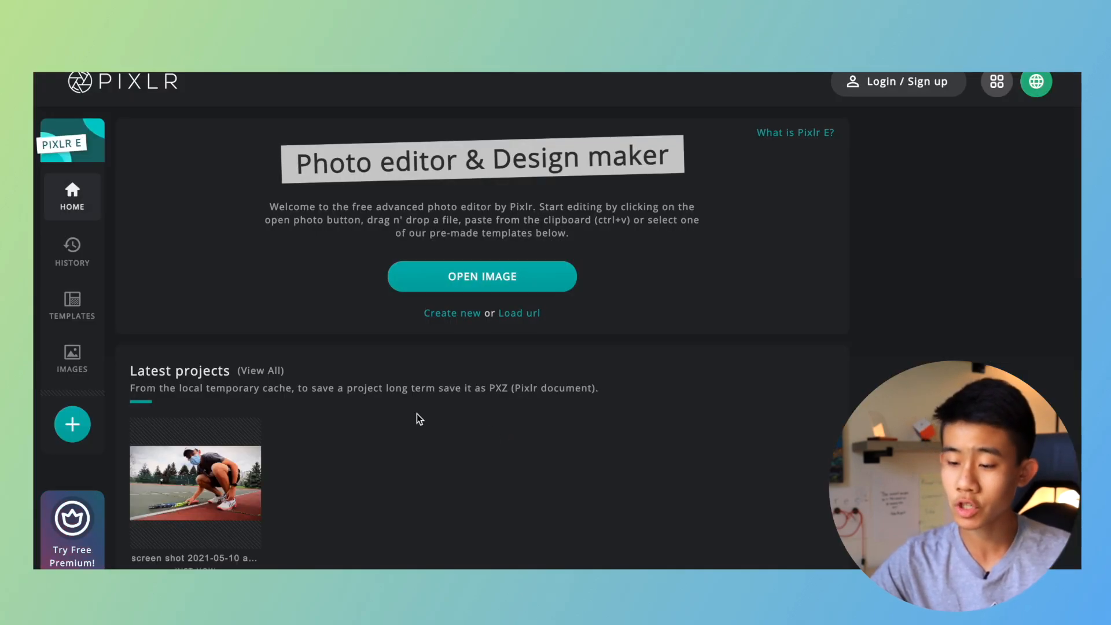
left_click(202, 485)
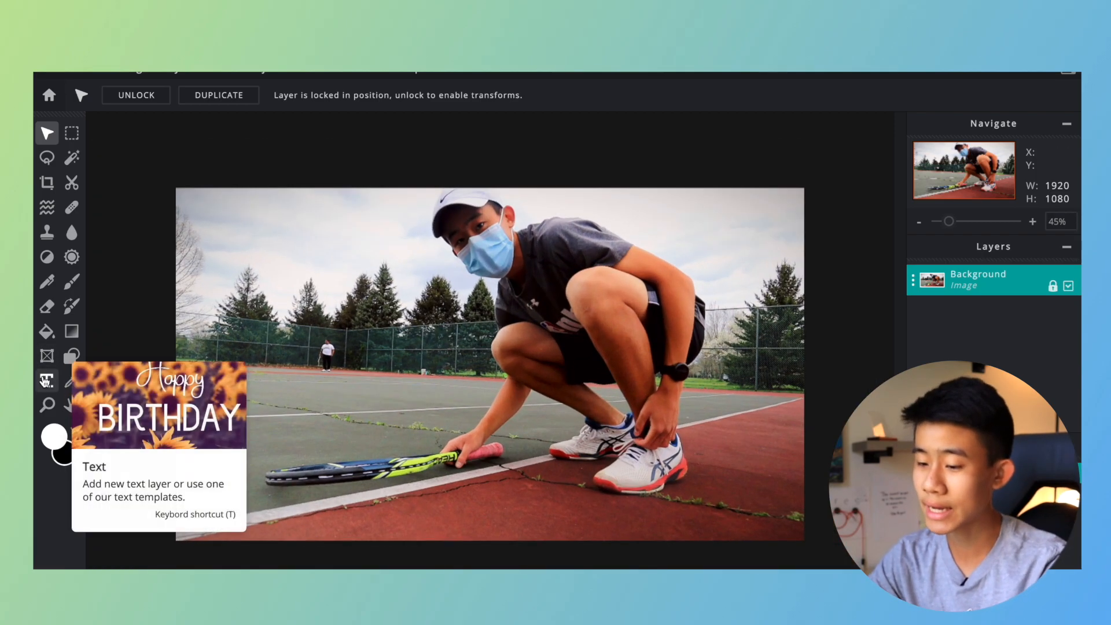
Add a text layer reading "Tennis" in the BEBASNEUE font.
left_click(45, 382)
left_click(283, 96)
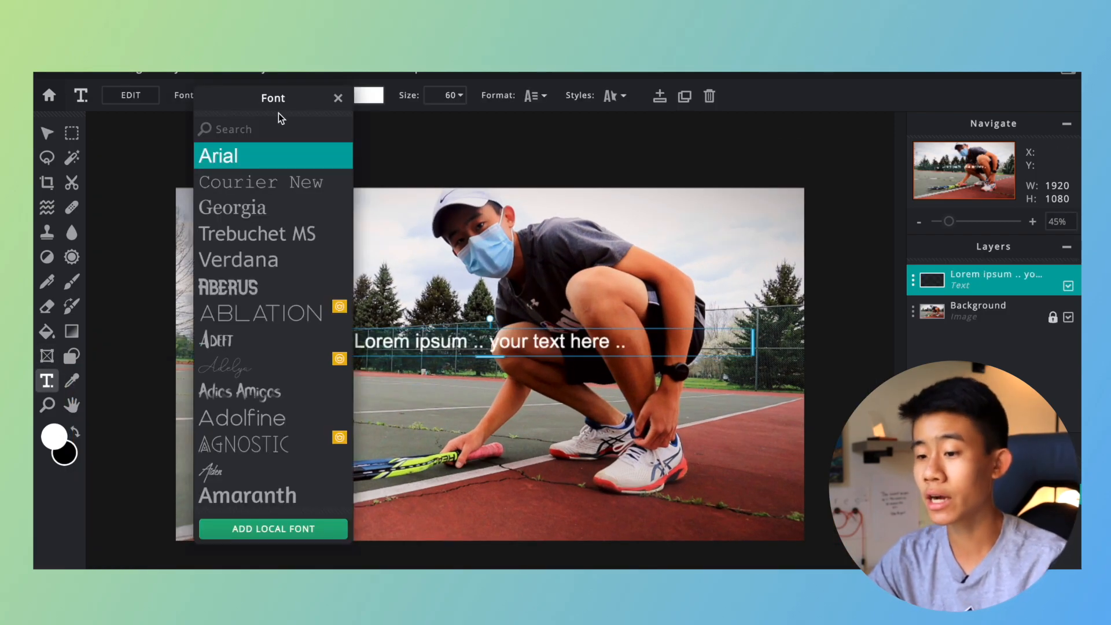
type("beb")
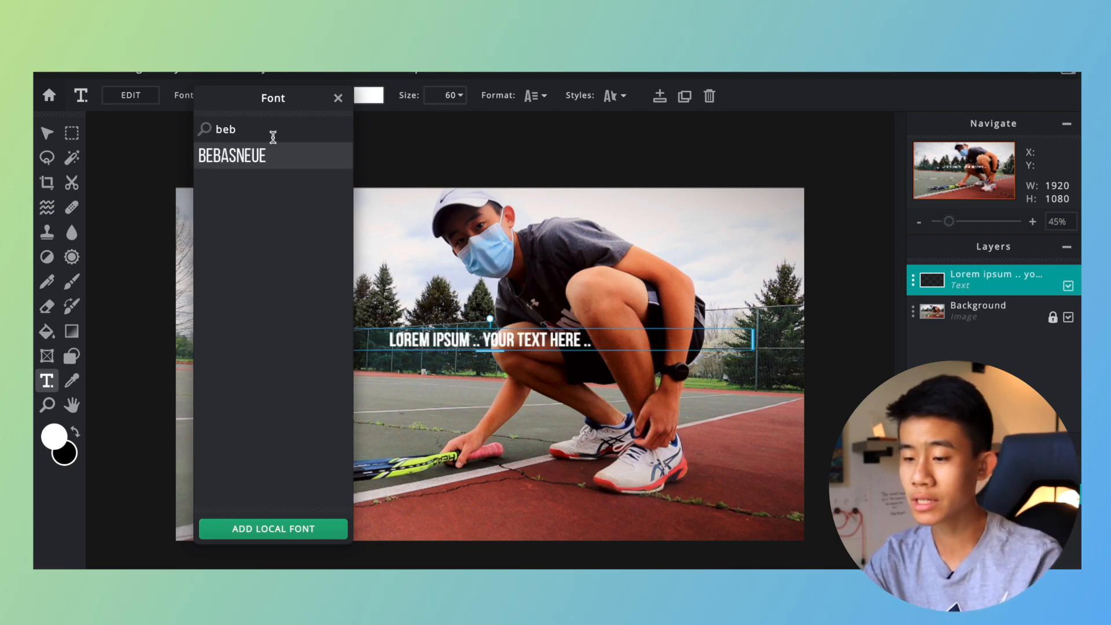
left_click(273, 153)
type("Tennis")
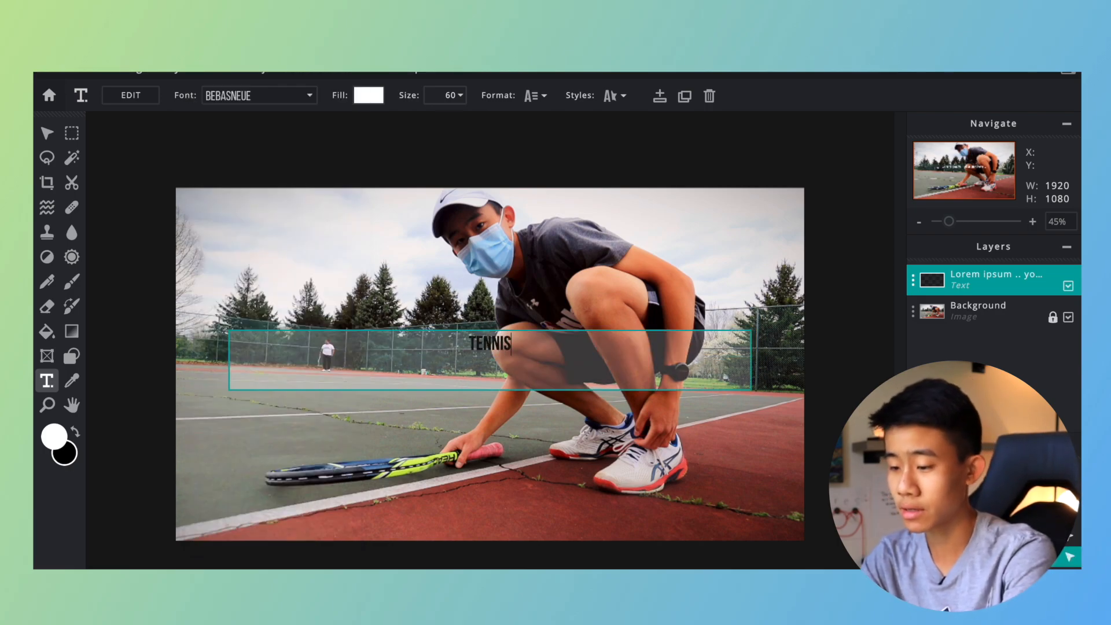
Enlarge the Tennis text to size 490, move it beside the player and tilt it slightly counterclockwise.
left_click(455, 96)
left_click_drag(359, 120, 373, 119)
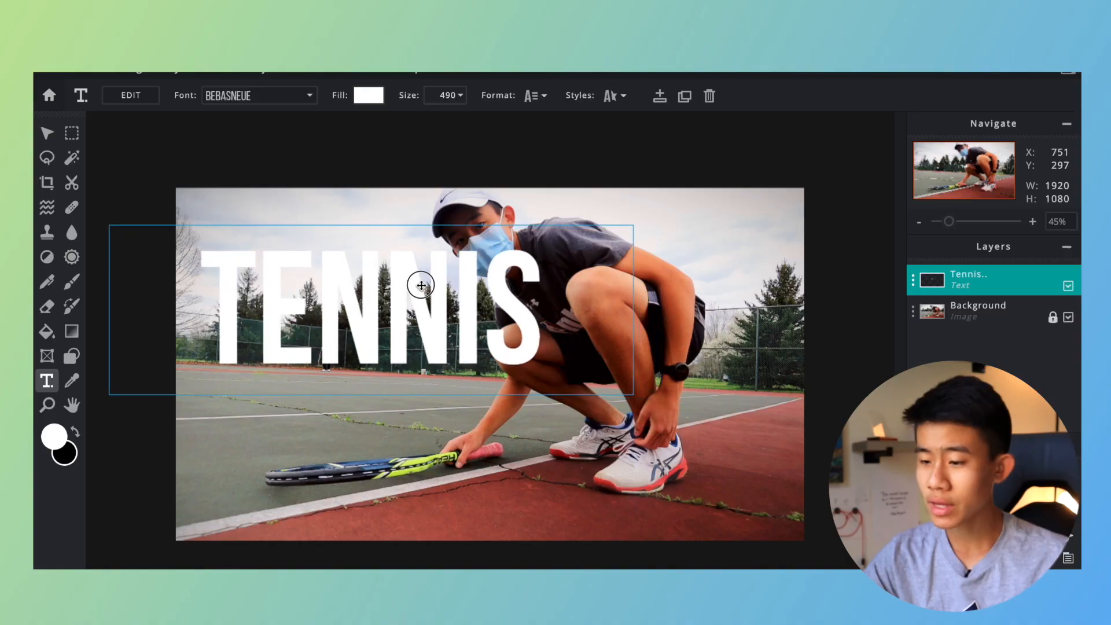
left_click_drag(422, 278, 418, 300)
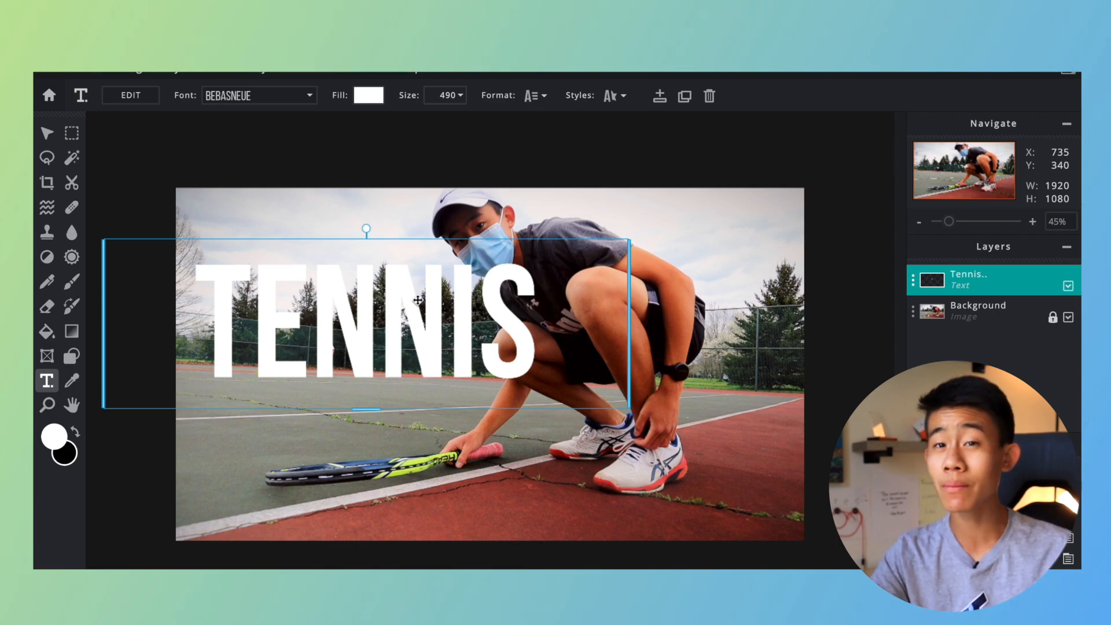
left_click_drag(368, 227, 355, 225)
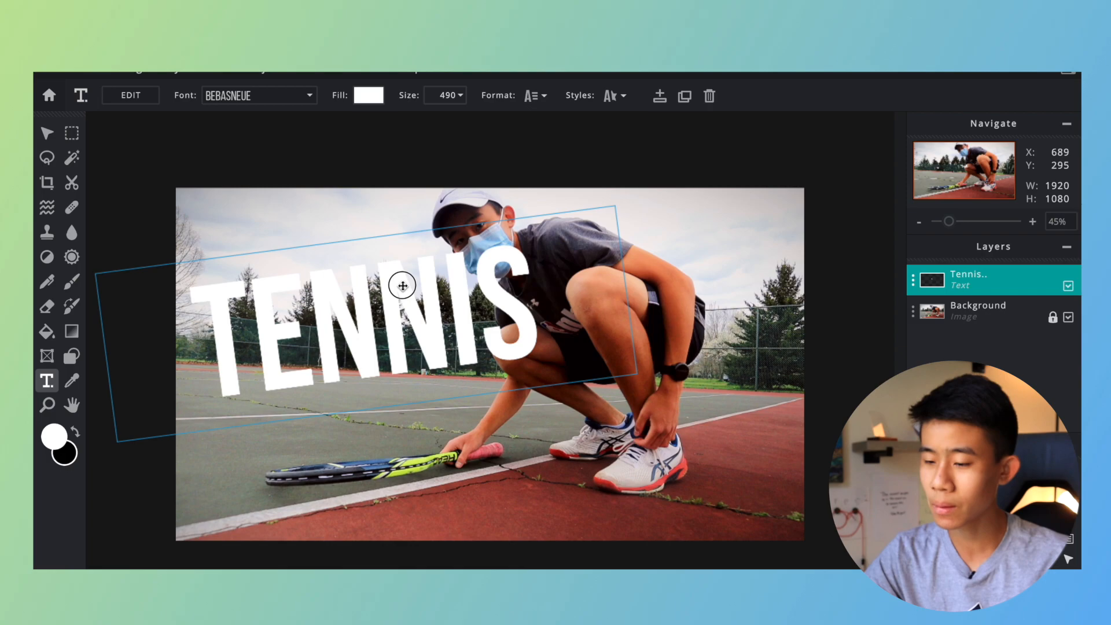
Hide the Tennis text layer and make the Background layer active.
left_click(1069, 286)
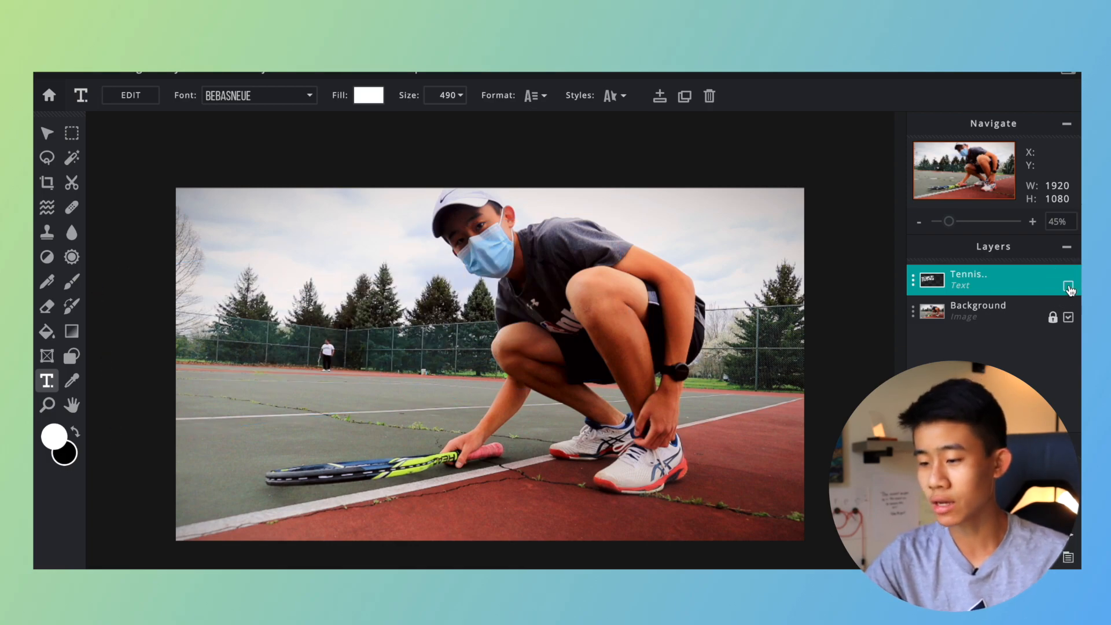
left_click(1028, 310)
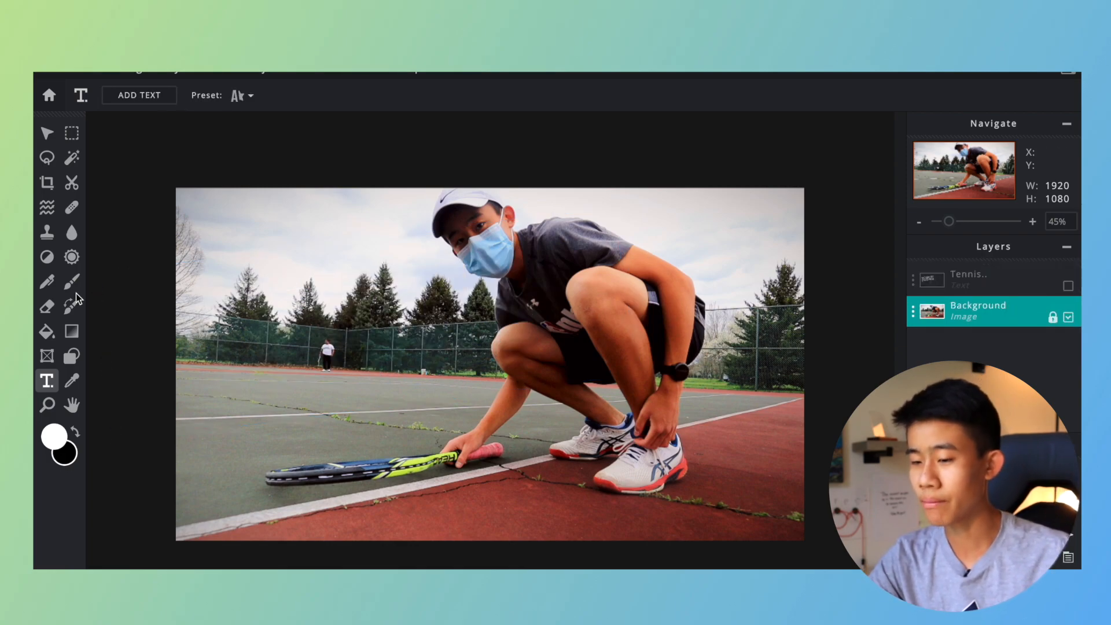
Lasso a freehand selection around the crouching player and paste a copy of it as a new layer.
left_click(47, 159)
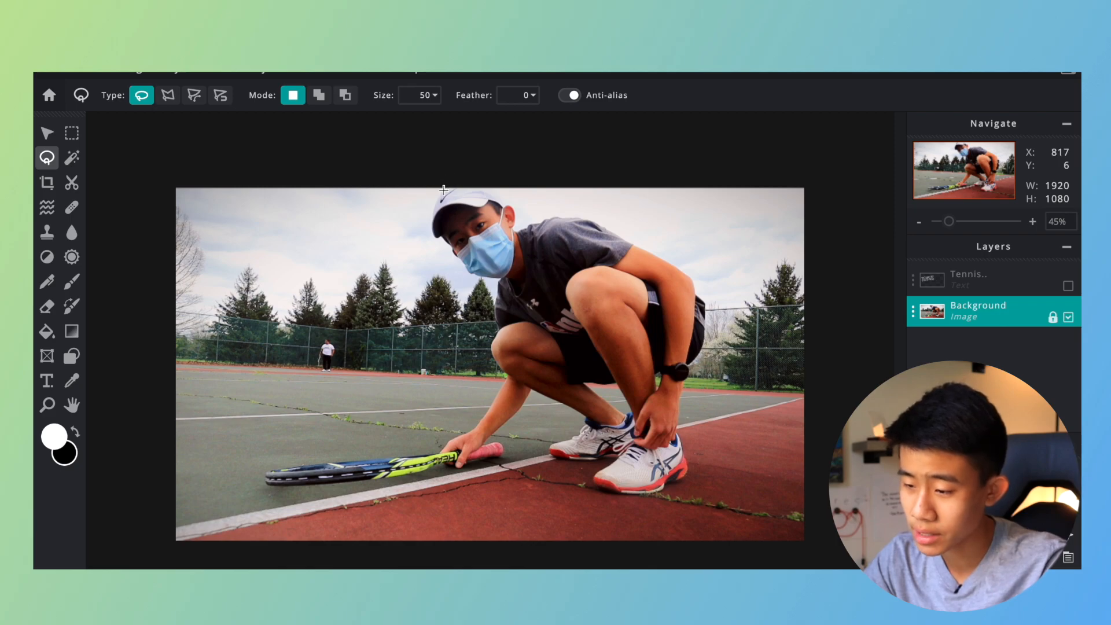
scroll(443, 190, "down", 3)
scroll(443, 190, "up", 4)
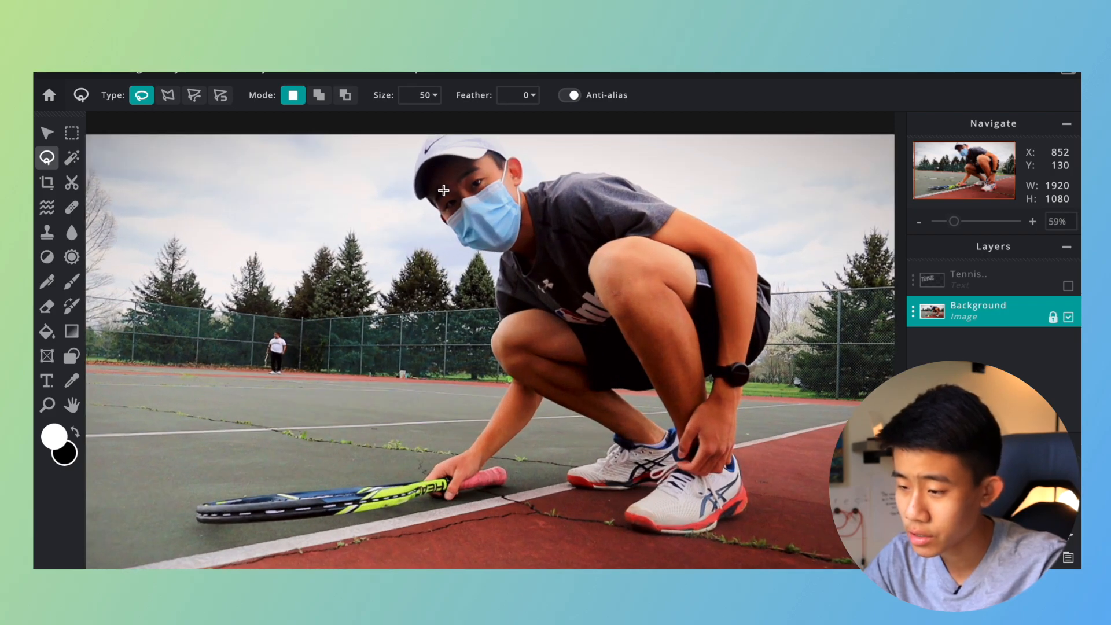
mouse_move(428, 136)
left_mouse_down()
mouse_move(417, 201)
mouse_move(498, 251)
mouse_move(493, 343)
mouse_move(506, 388)
mouse_move(473, 444)
mouse_move(424, 482)
mouse_move(428, 142)
left_mouse_up()
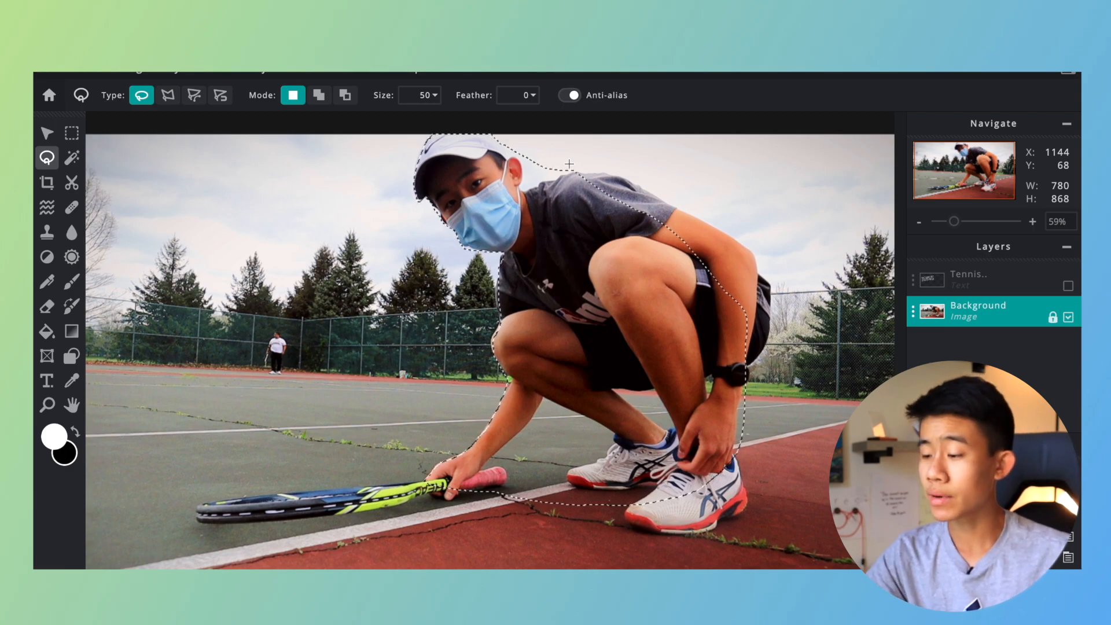
key("ctrl+c")
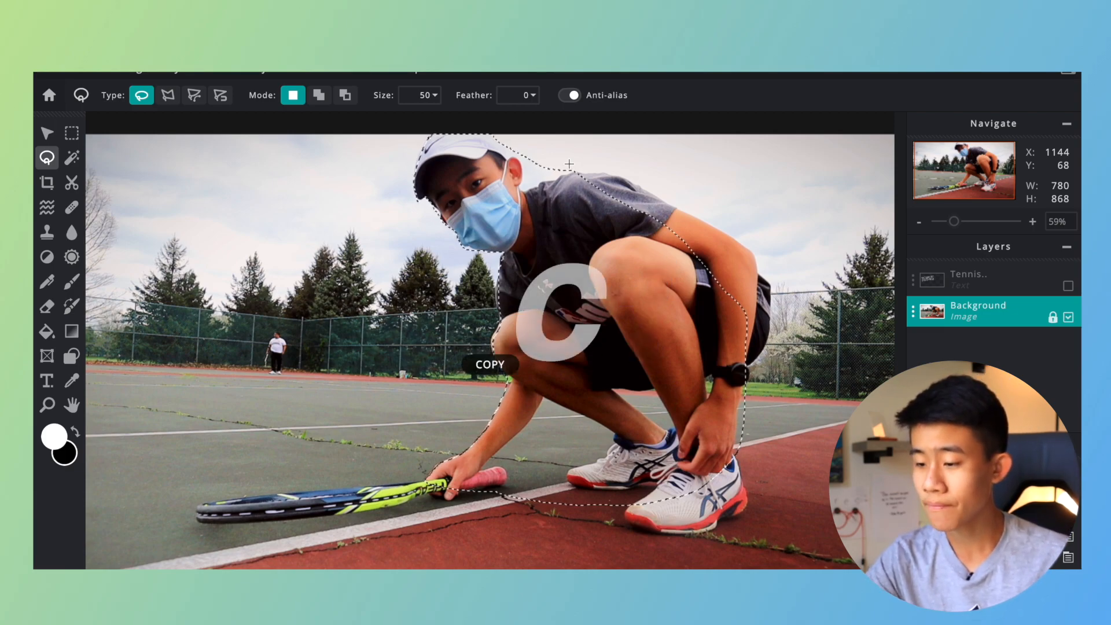
key("ctrl+v")
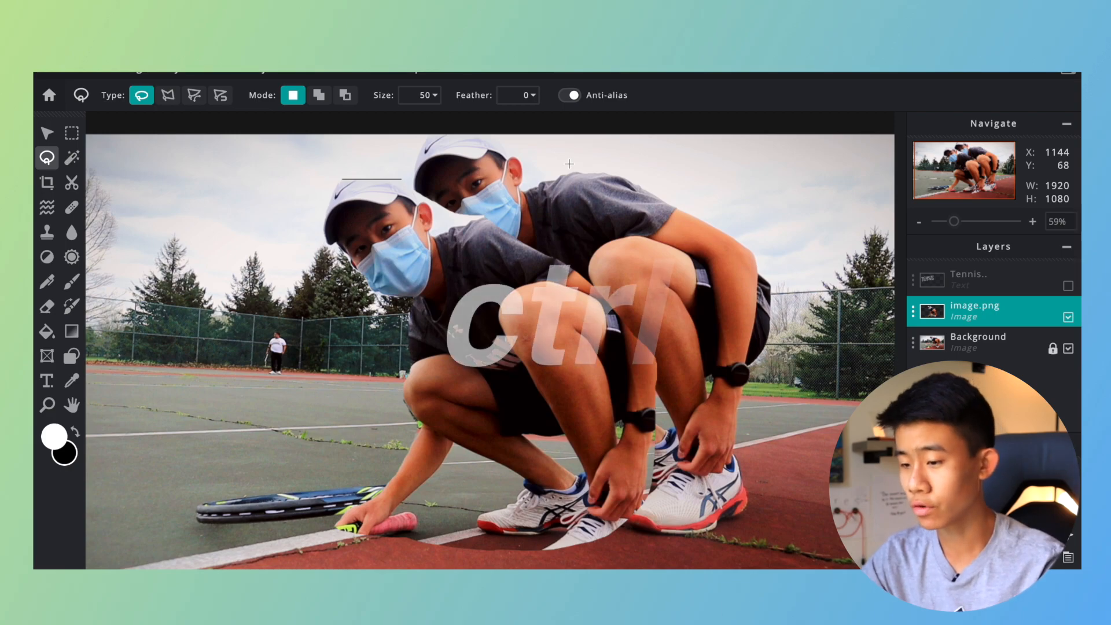
Move the copied player layer so it lines up exactly over the original player in the photo.
scroll(539, 232, "up", 2)
scroll(539, 231, "down", 5)
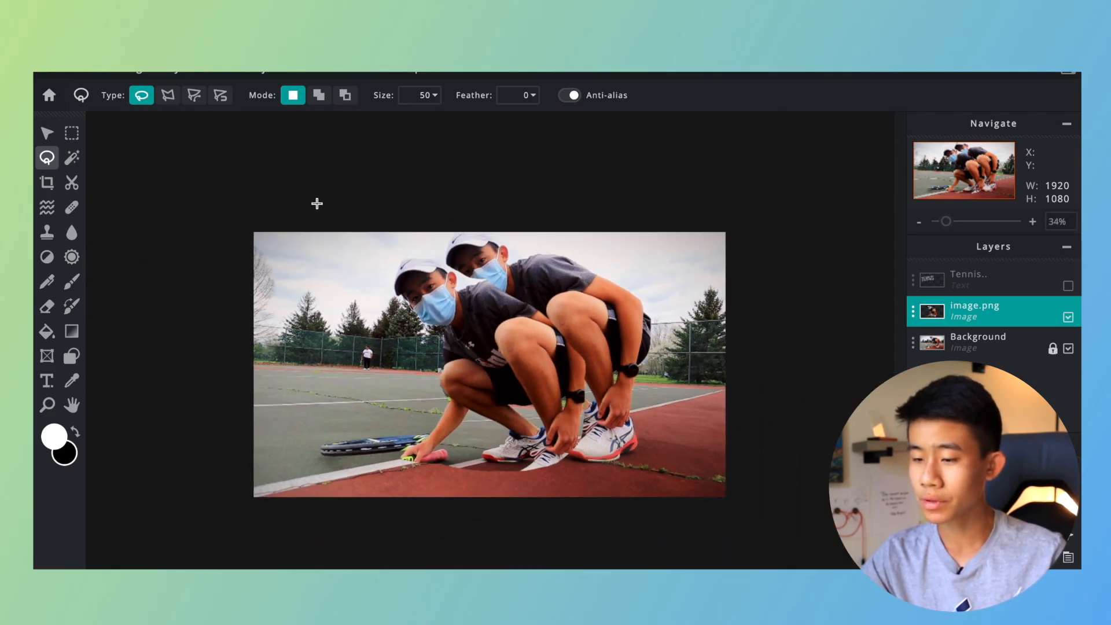
left_click(47, 133)
left_click_drag(490, 315, 540, 287)
scroll(540, 288, "up", 2)
scroll(540, 288, "up", 3)
scroll(556, 298, "down", 6)
scroll(571, 308, "up", 2)
left_click(698, 291)
scroll(698, 291, "down", 1)
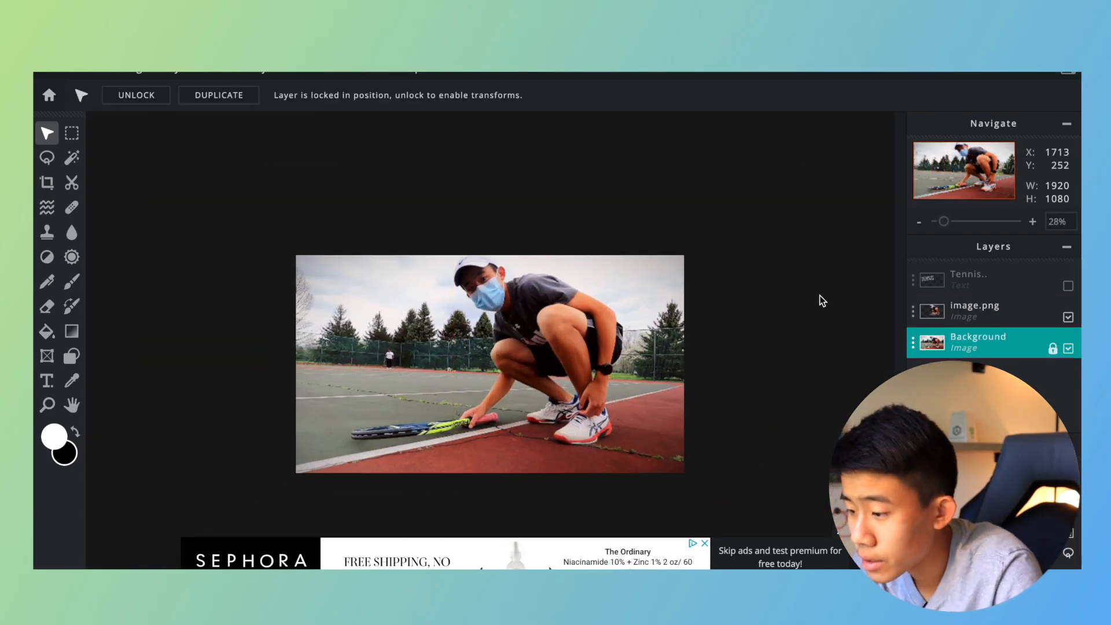
Show the Tennis text layer again and place it below the player cutout in the layer order.
left_click(1069, 287)
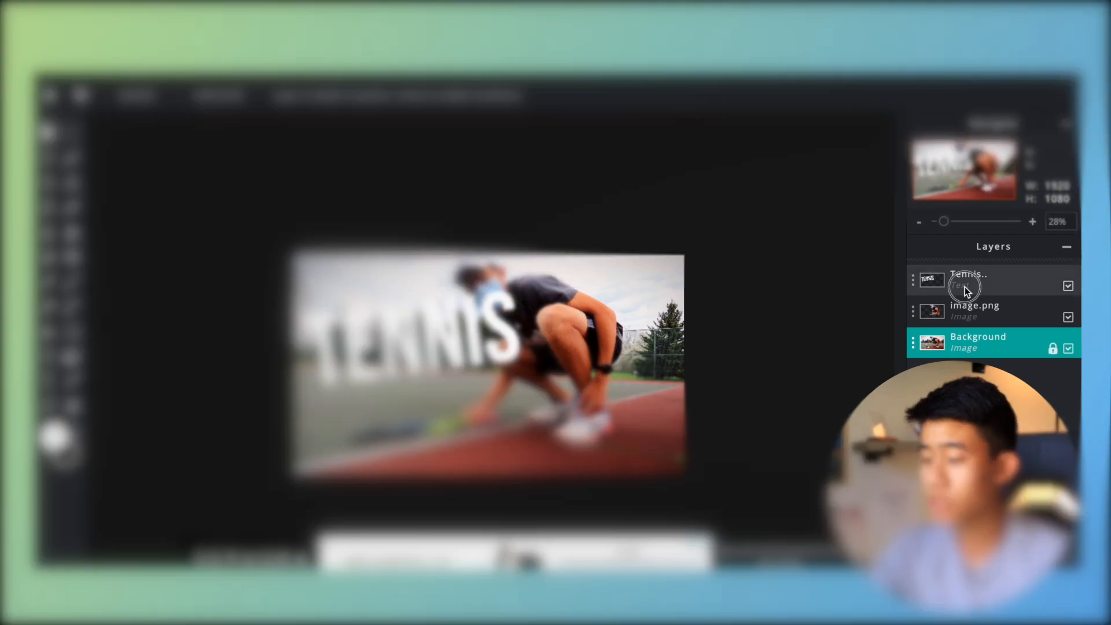
left_click(994, 287)
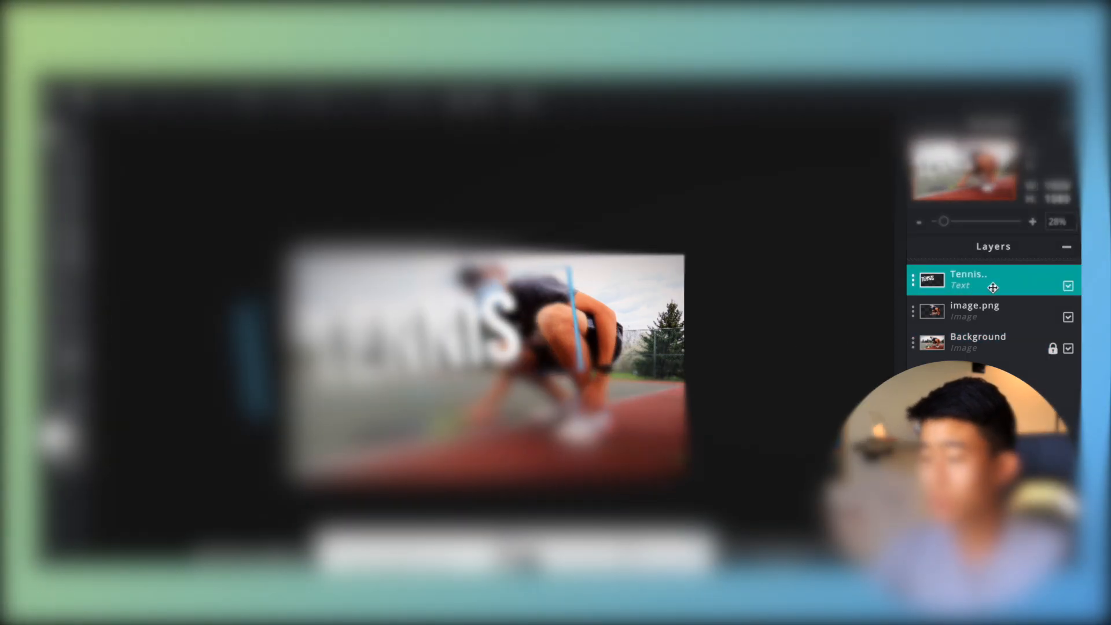
left_click_drag(992, 290, 985, 313)
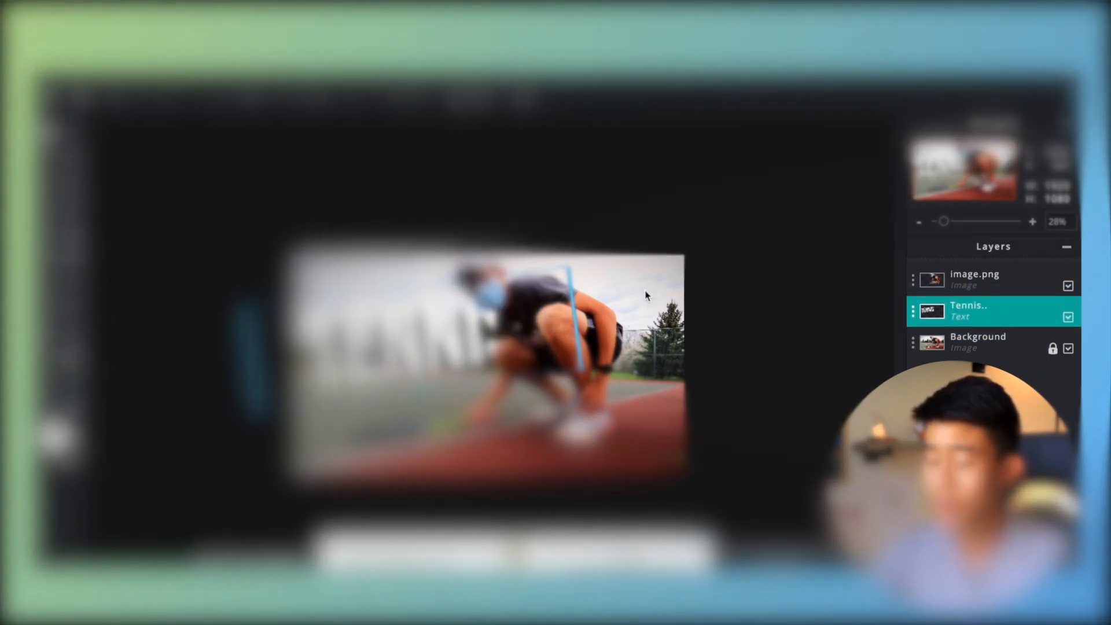
scroll(382, 328, "up", 2)
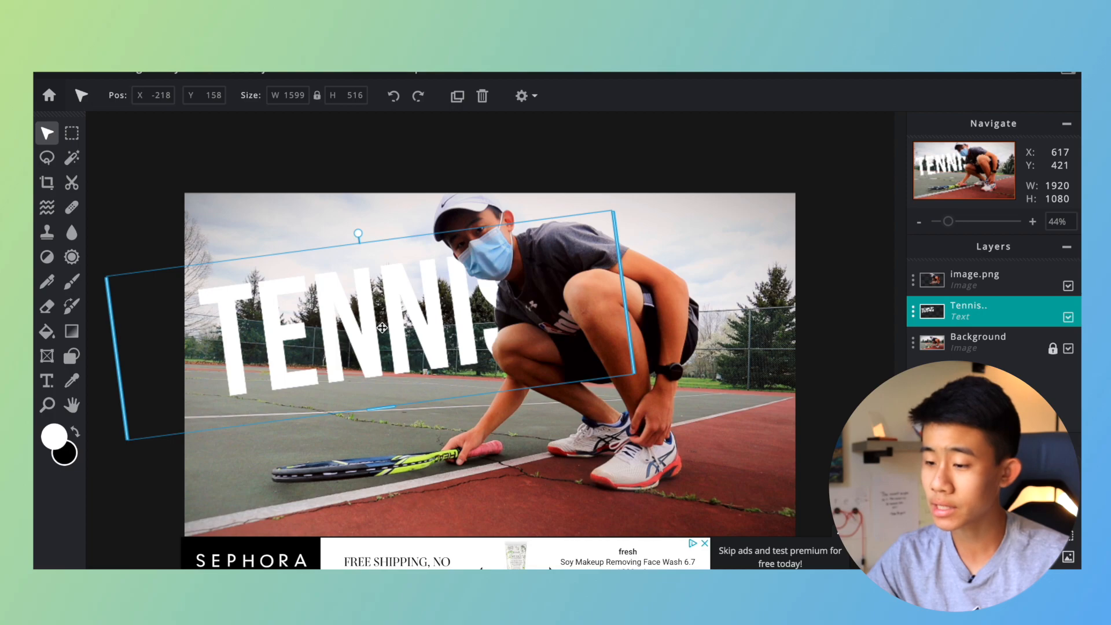
Try other positions for the Tennis text behind the player, and undo the moves.
scroll(382, 327, "up", 2)
scroll(377, 316, "down", 4)
left_click_drag(377, 316, 541, 293)
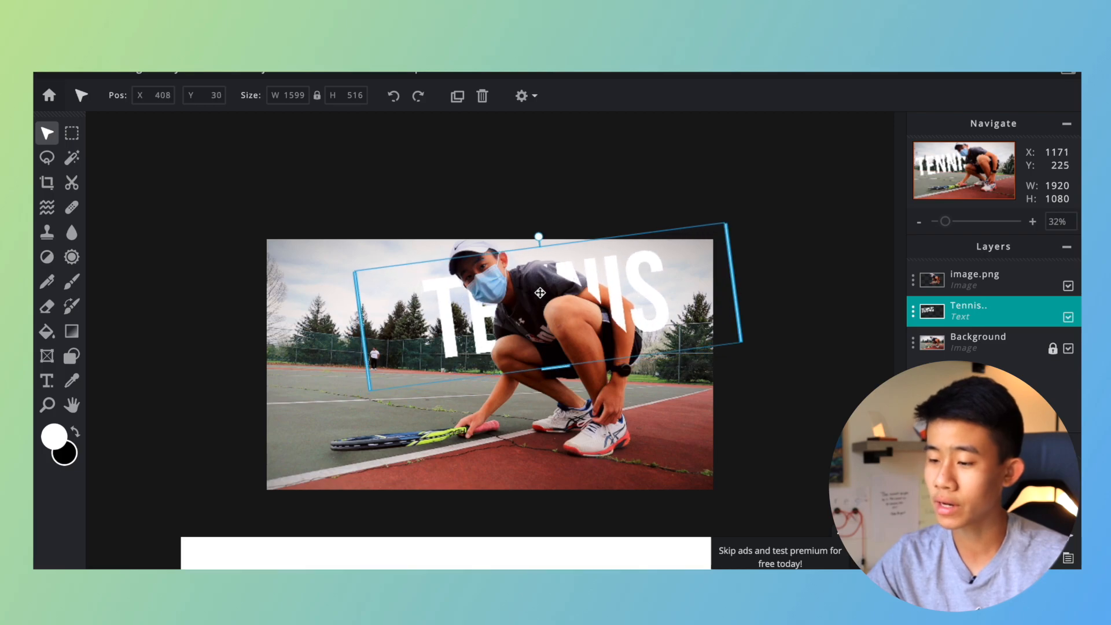
left_click(540, 293)
left_click_drag(540, 293, 459, 301)
key("ctrl+z")
key("ctrl+z")
Tilt the Tennis text more steeply, set its size to 420 and position it so its last letter sits partly behind the player.
left_click_drag(417, 260, 296, 298)
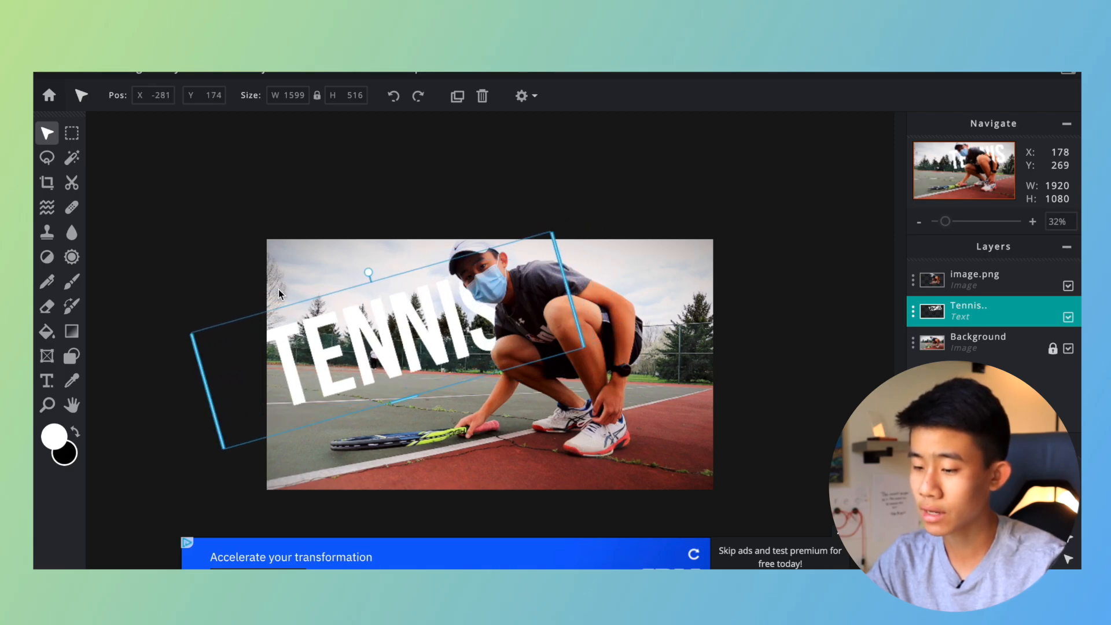
key("t")
left_click_drag(462, 95, 370, 94)
left_click_drag(386, 323, 378, 324)
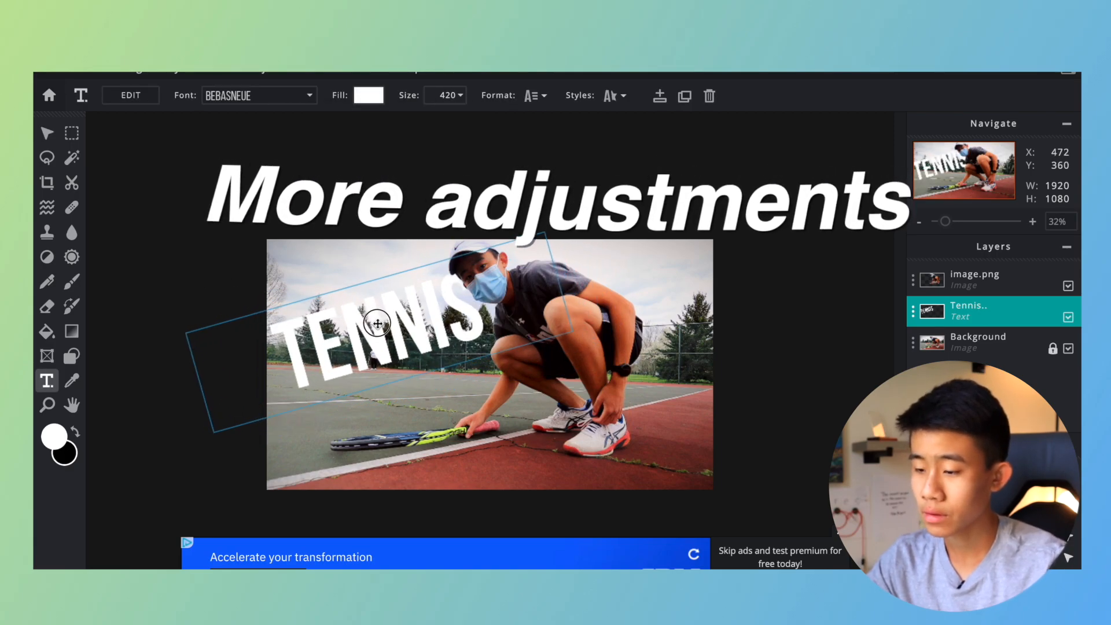
left_click(187, 286)
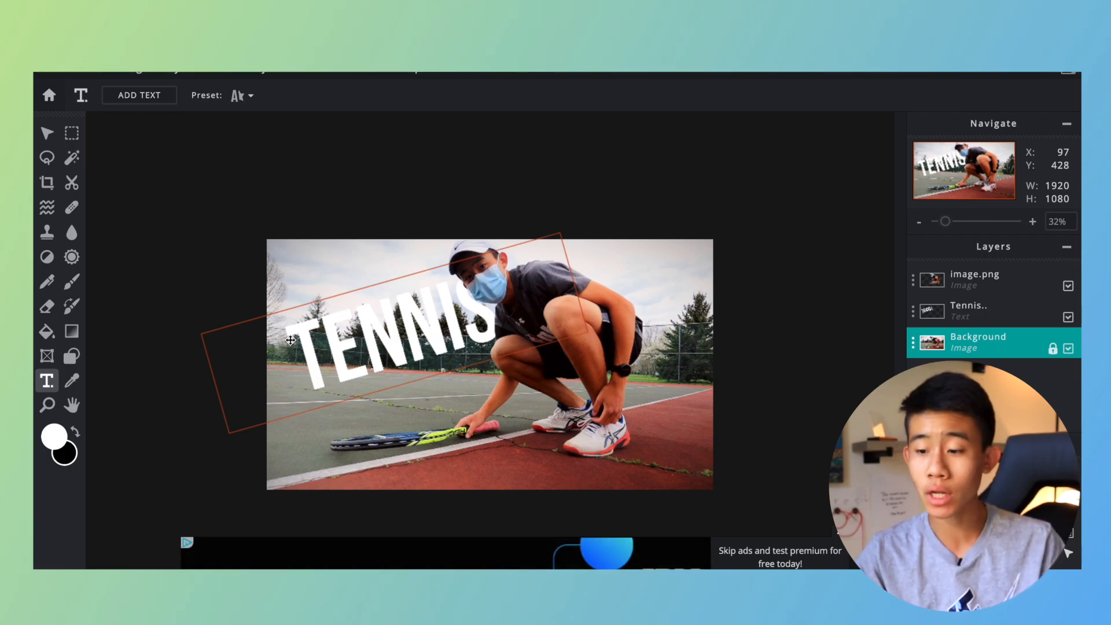
Rasterize the Tennis text layer and select it for arranging.
right_click(376, 310)
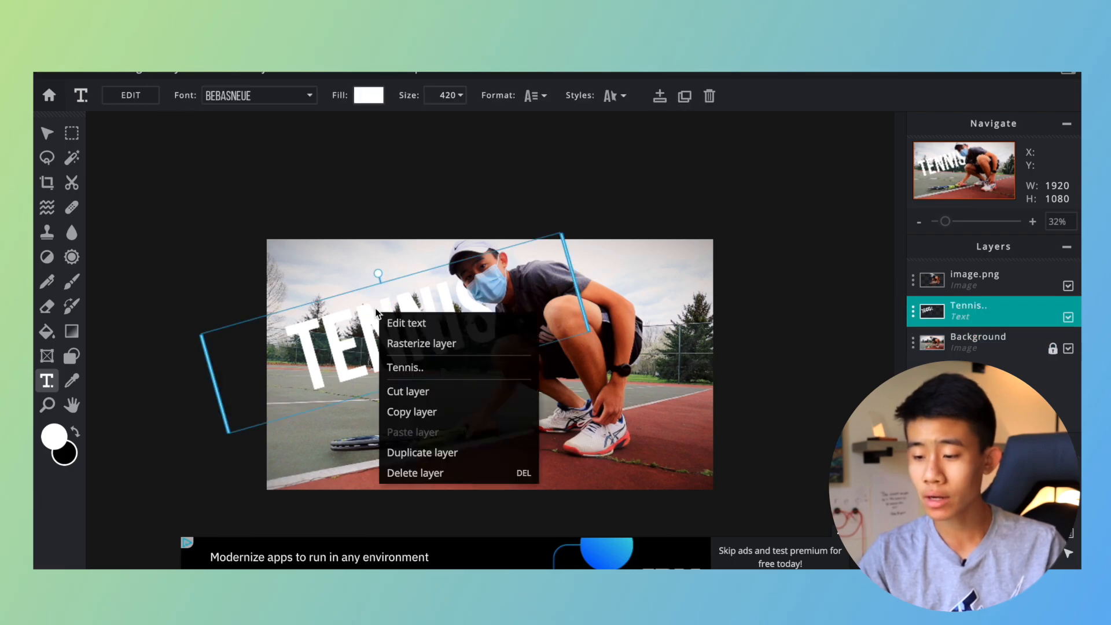
left_click(412, 338)
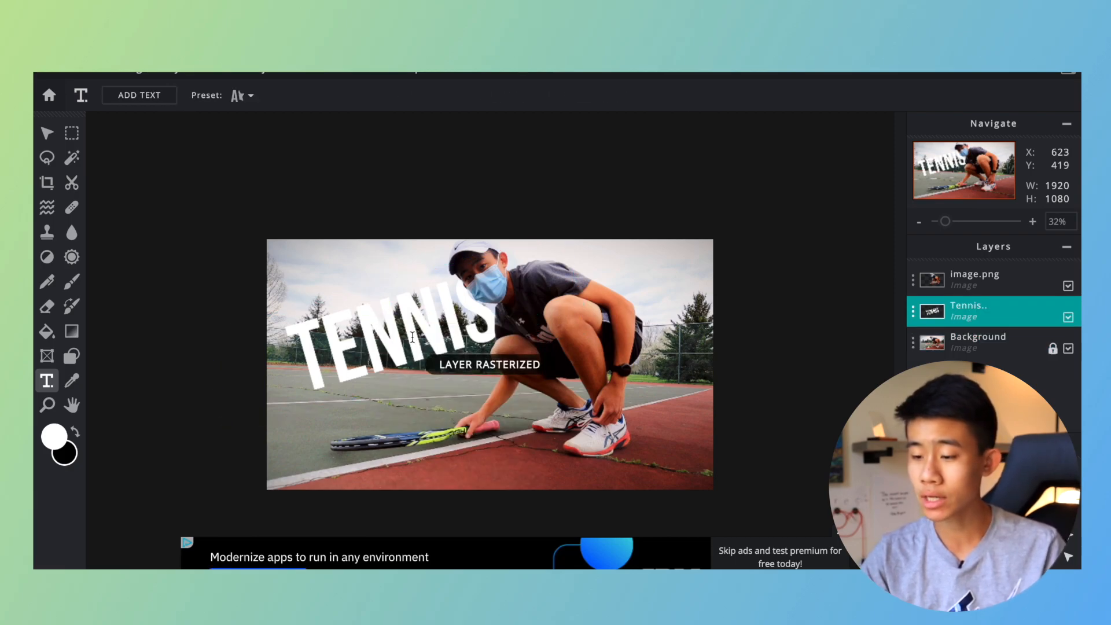
left_click(46, 133)
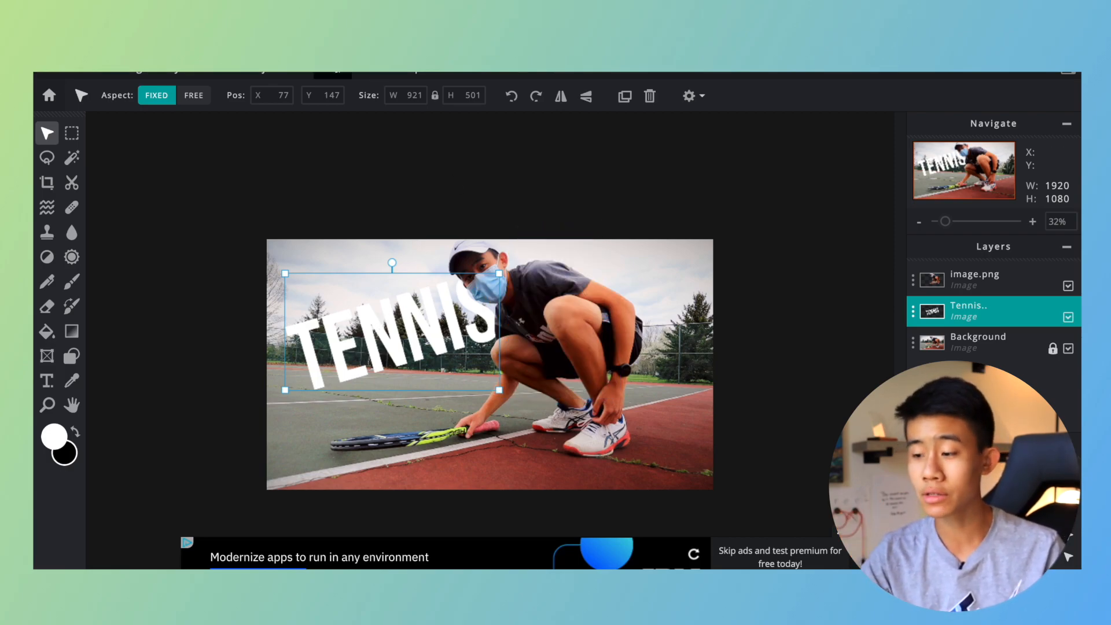
Apply an outline effect in black (#000000) to the Tennis layer.
left_click(334, 73)
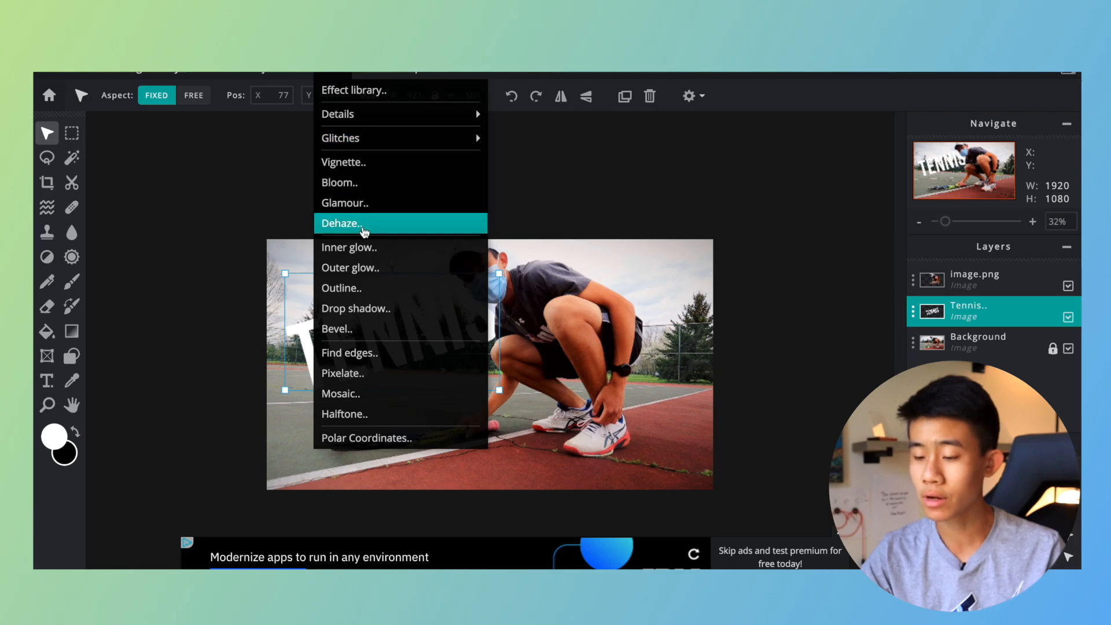
left_click(364, 288)
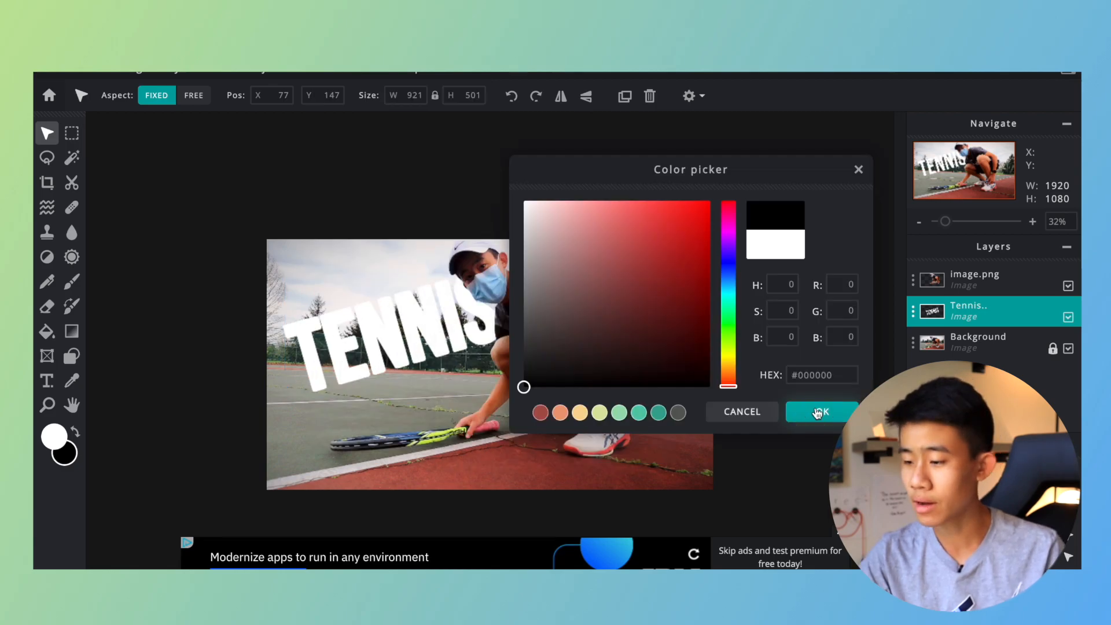
left_click(819, 412)
left_click(747, 391)
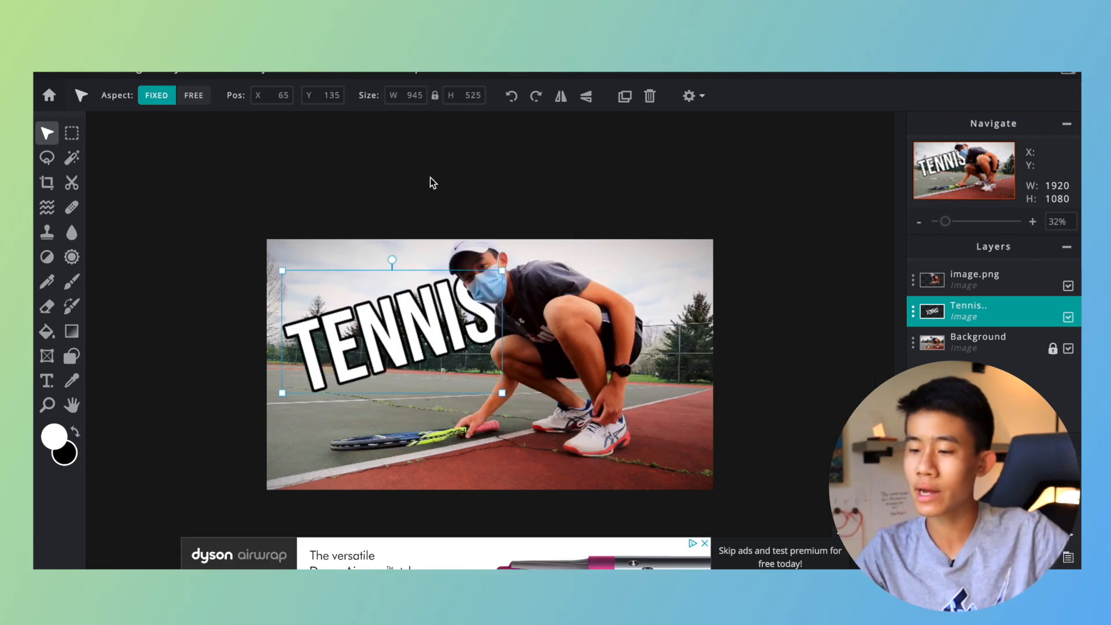
Apply a white (#FFFFFF) outer glow to the Tennis layer with the feather at maximum and an increased size.
left_click(341, 73)
left_click(370, 266)
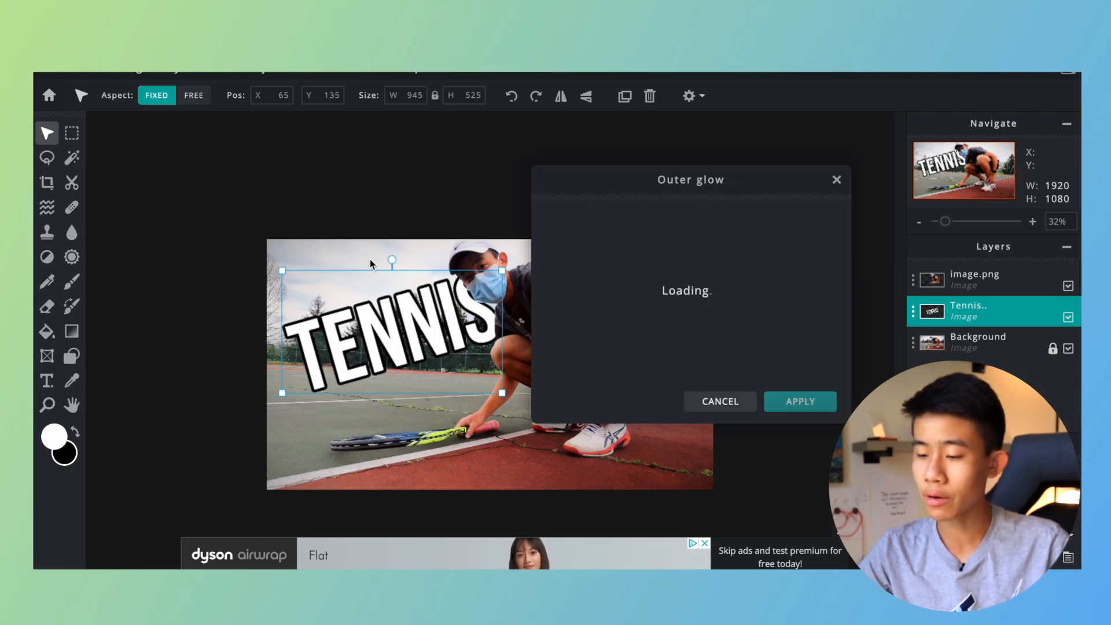
left_click(823, 224)
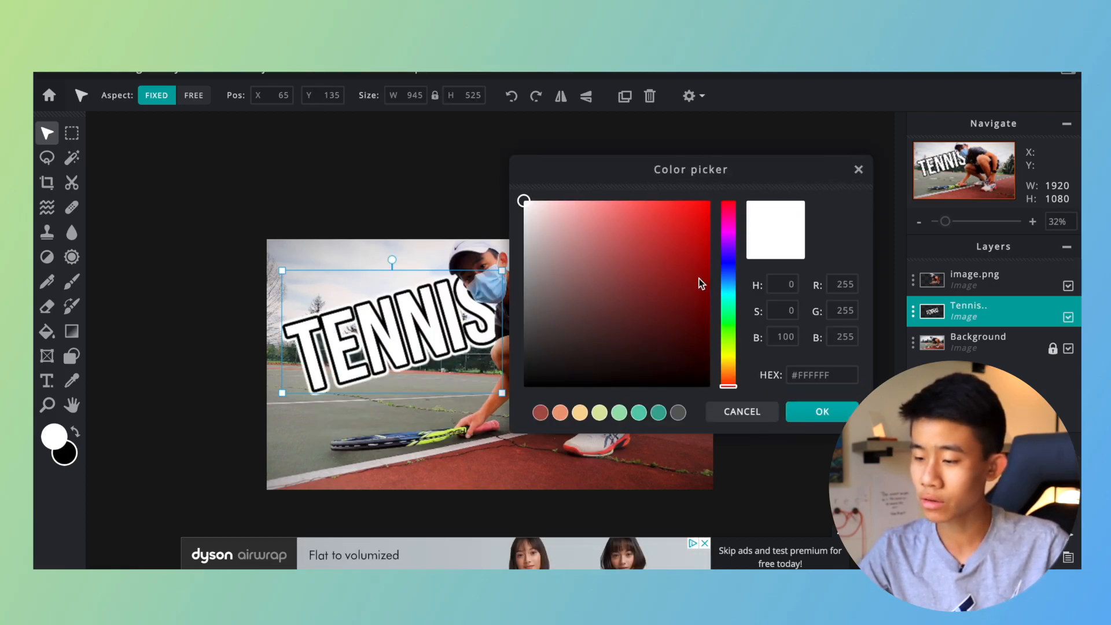
left_click(813, 426)
left_click_drag(690, 314, 852, 304)
mouse_move(579, 269)
left_mouse_down()
mouse_move(625, 268)
mouse_move(600, 270)
left_mouse_up()
left_click_drag(622, 176, 741, 154)
left_click(898, 377)
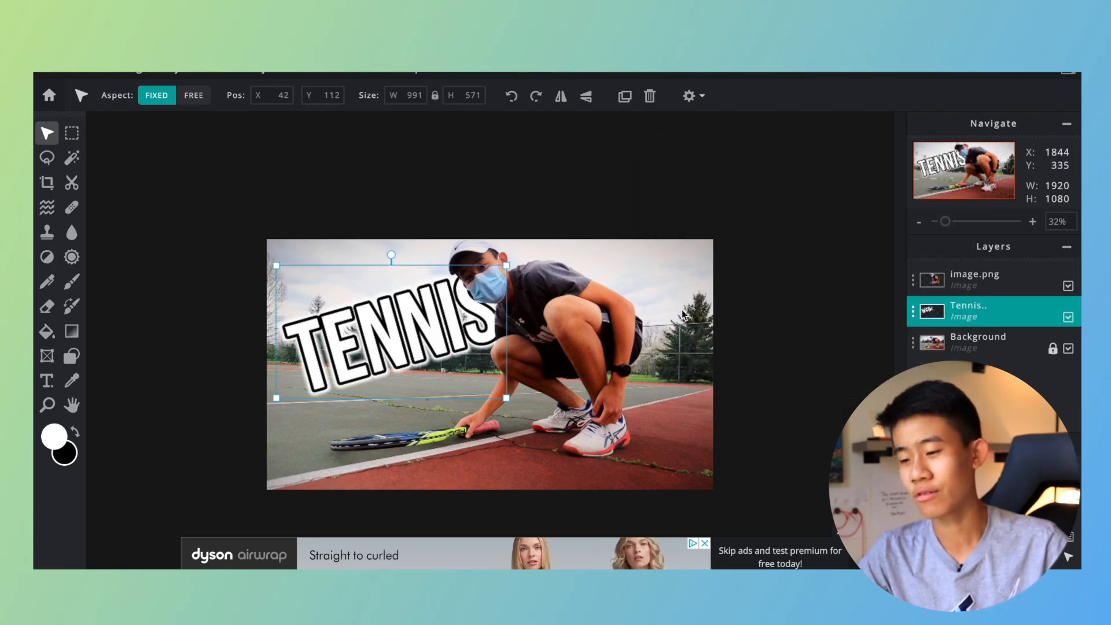
Enlarge the outlined Tennis layer slightly, keeping its last letter partly behind the player.
left_click(596, 194)
left_click(395, 330)
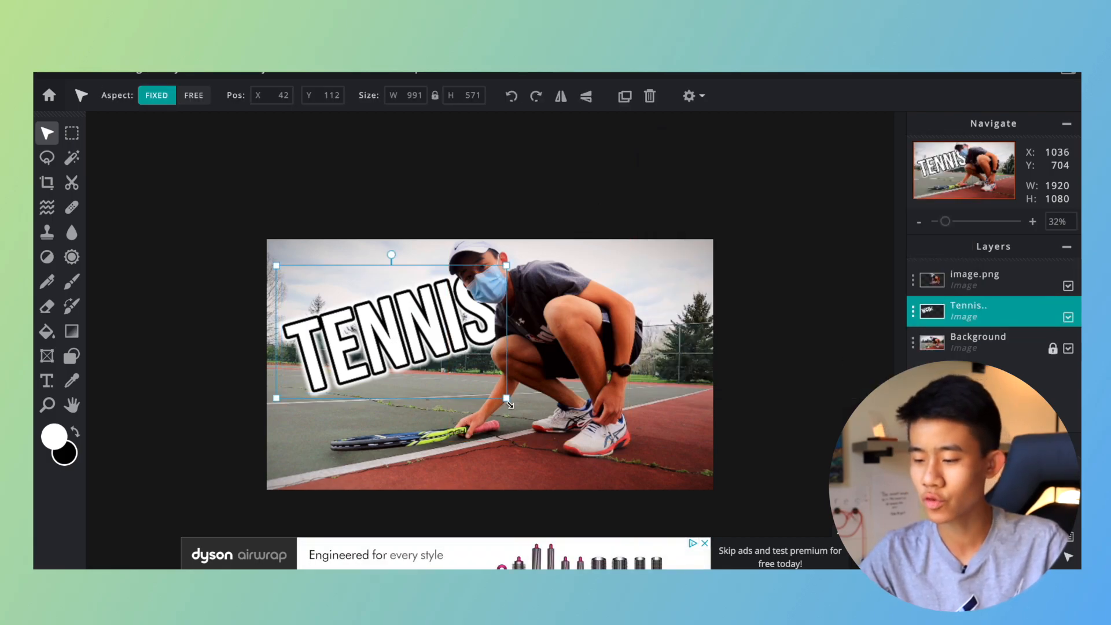
left_click_drag(506, 398, 524, 400)
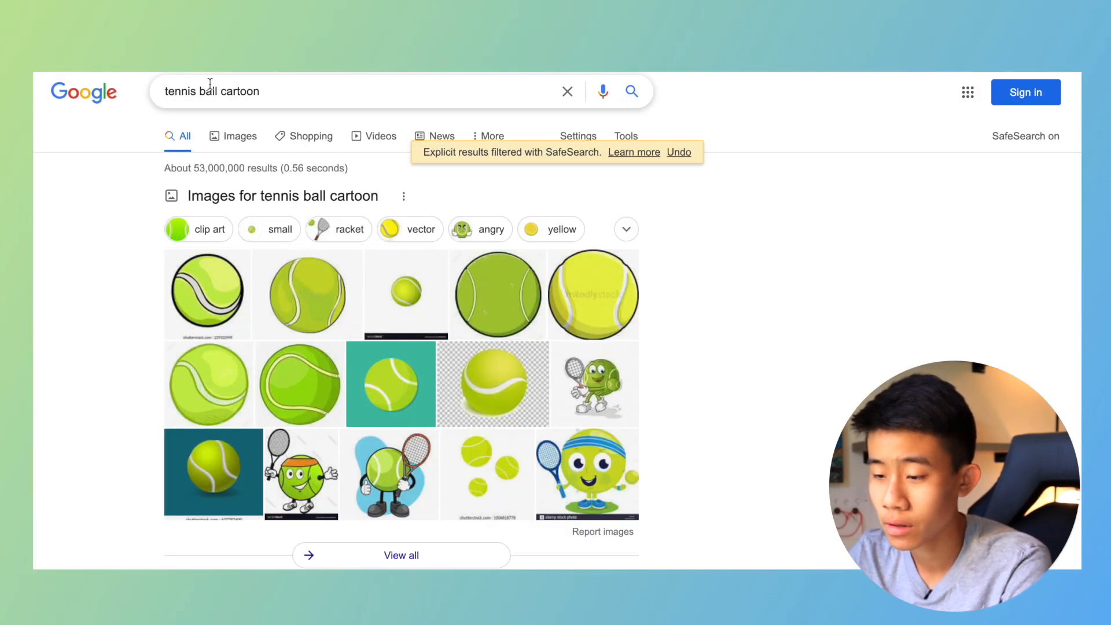
Switch to Google Images and browse transparent pictures for "tennis ball cartoon" to find a suitable ball graphic.
left_click(232, 129)
left_click(207, 153)
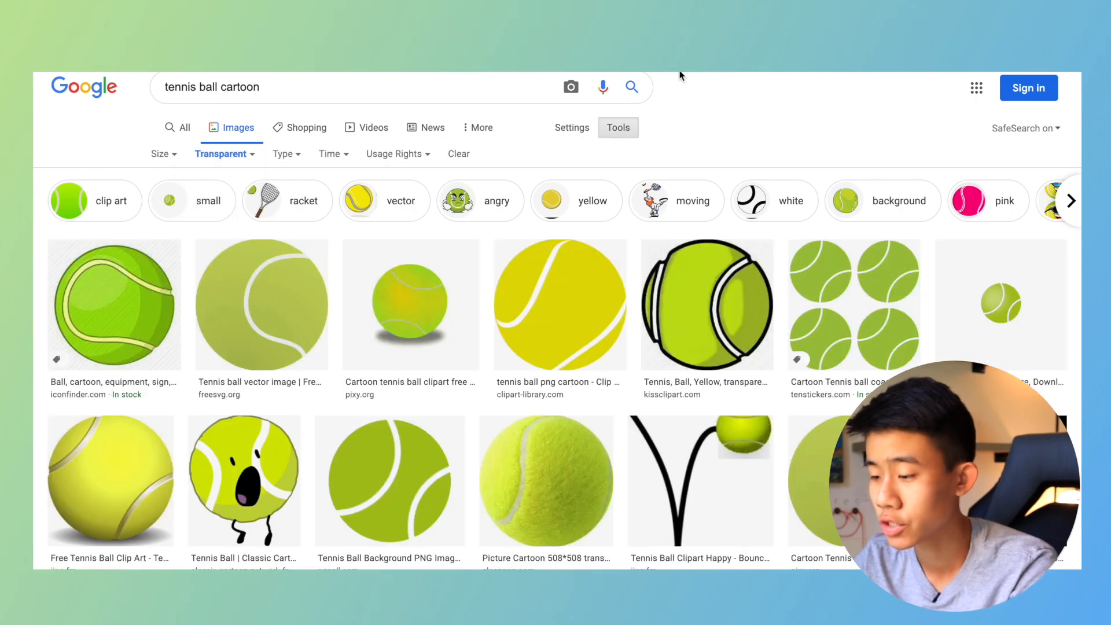
scroll(219, 308, "down", 1)
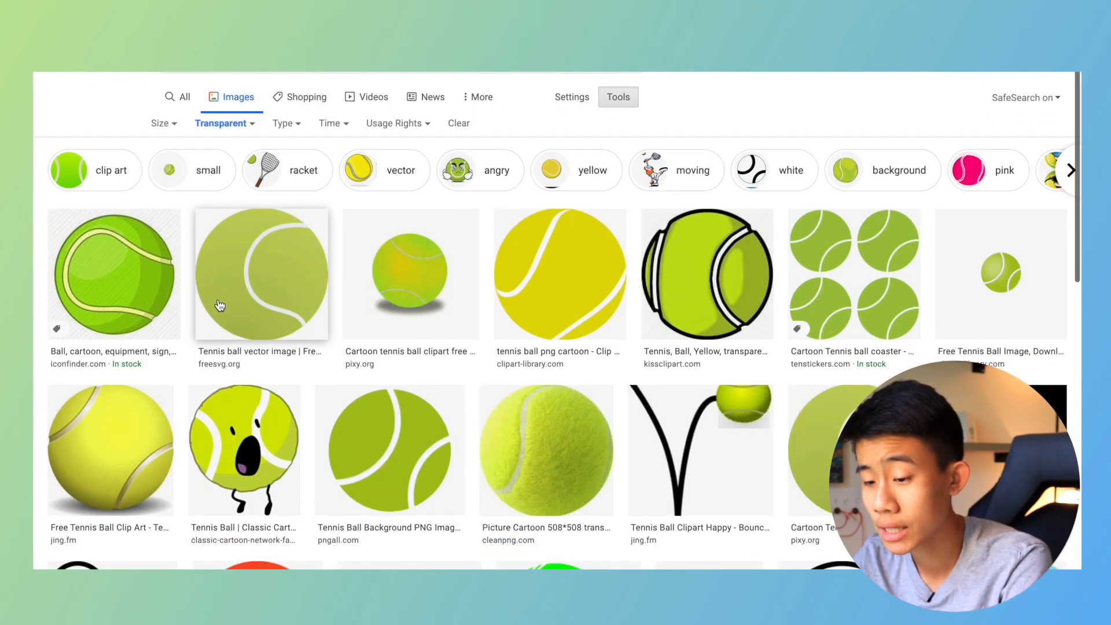
left_click(547, 443)
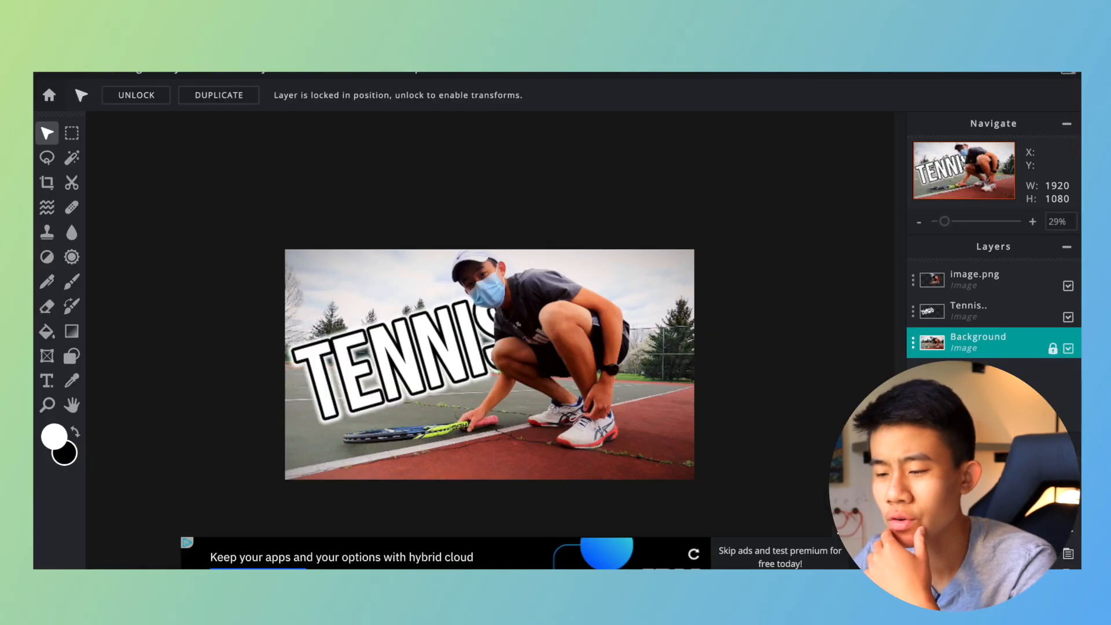
Back in Pixlr, add a text layer above the Background containing only the tennis ball emoji.
key("t")
left_click(130, 95)
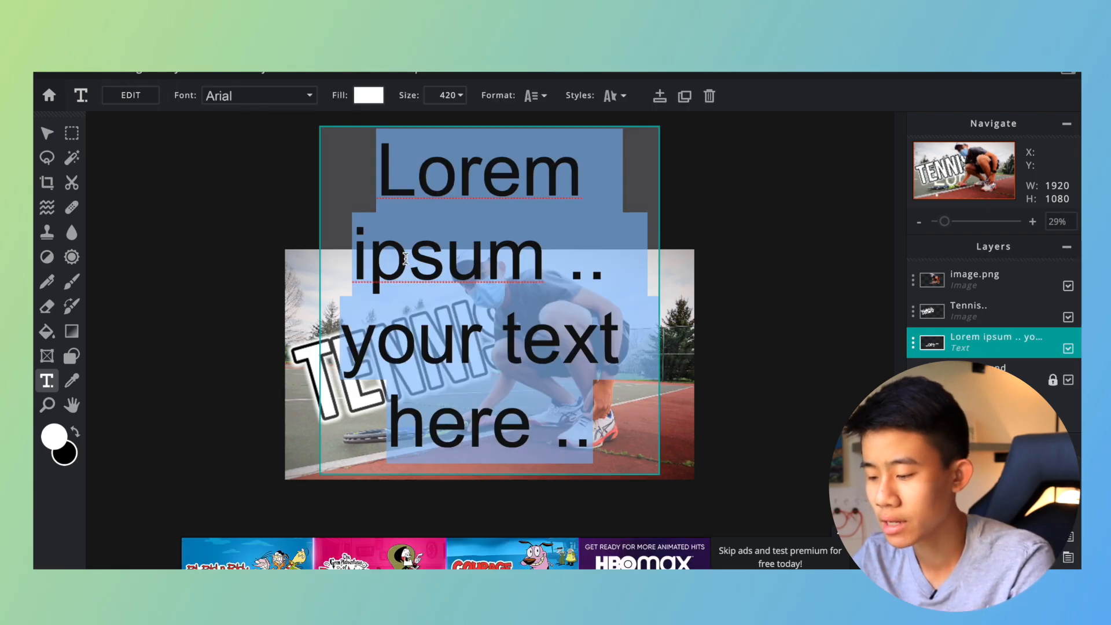
key("BackSpace")
key("ctrl+super+space")
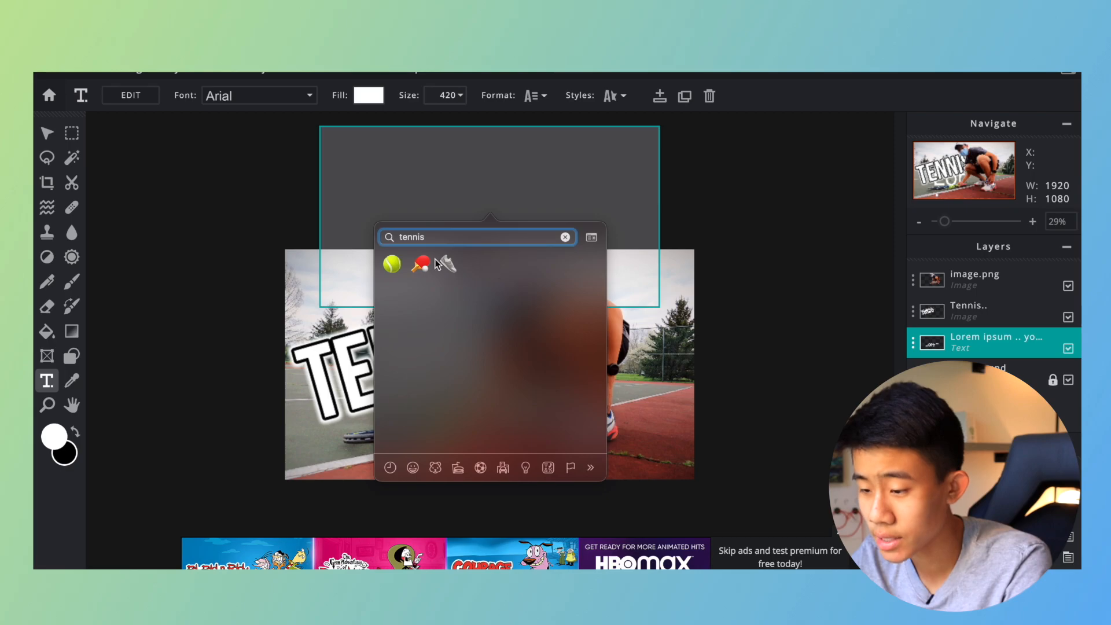
left_click(390, 265)
Move the tennis ball emoji above the Tennis lettering beside the player's head and tilt it slightly counterclockwise.
left_click(351, 367)
left_click_drag(522, 444, 405, 356)
left_click_drag(372, 243, 367, 243)
left_click(268, 232)
scroll(268, 232, "down", 4)
scroll(268, 231, "up", 6)
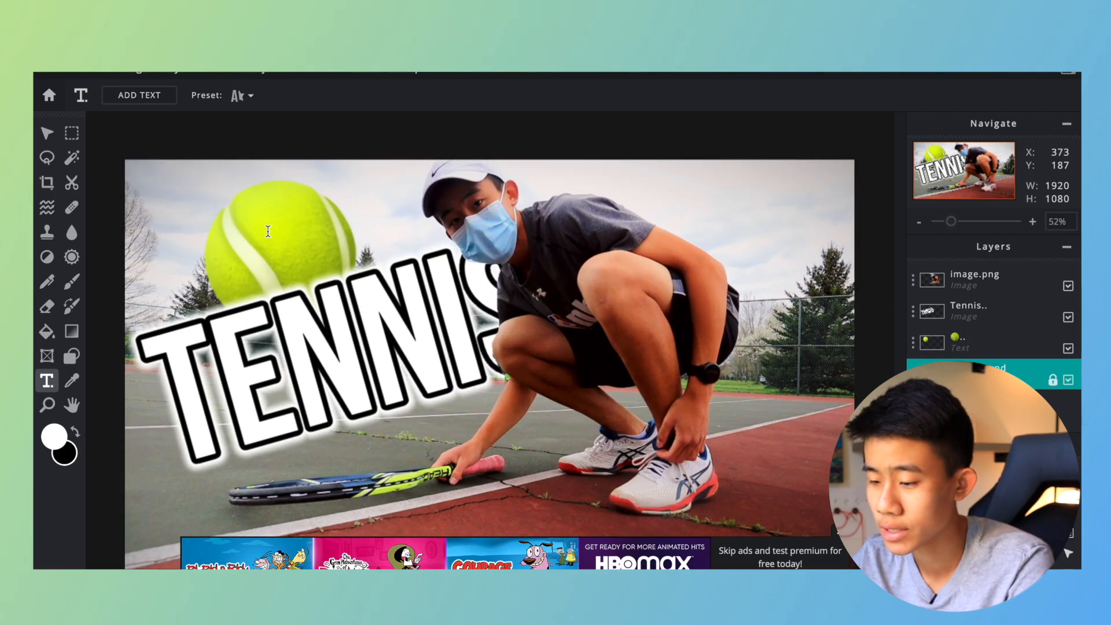
Rasterize the tennis ball layer and apply a white outer glow with the feather at maximum and an increased size.
left_click(283, 222)
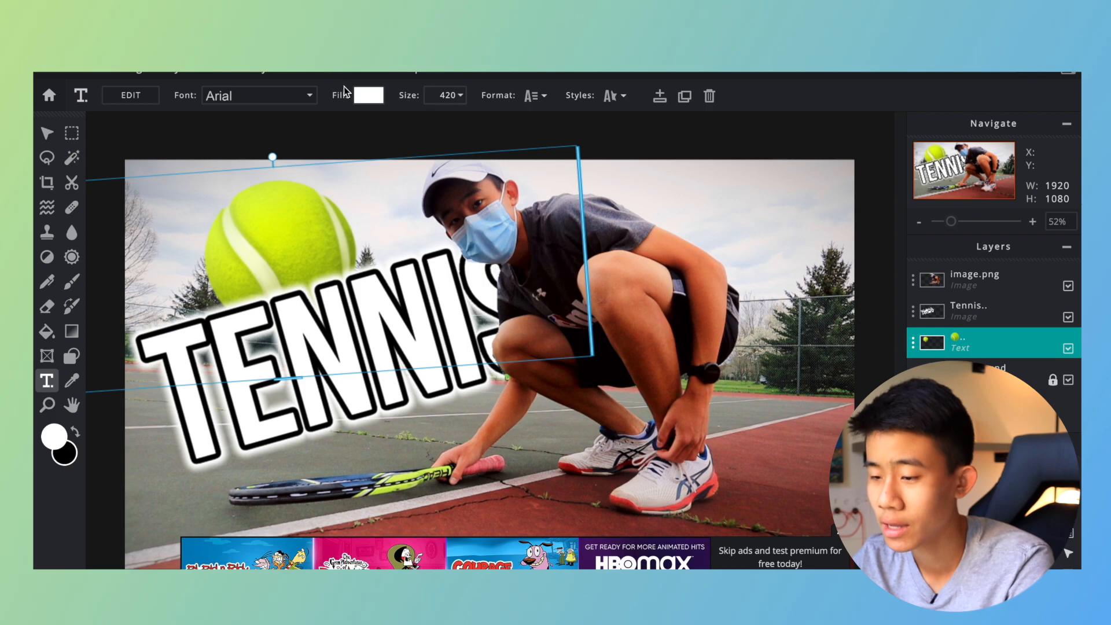
right_click(222, 248)
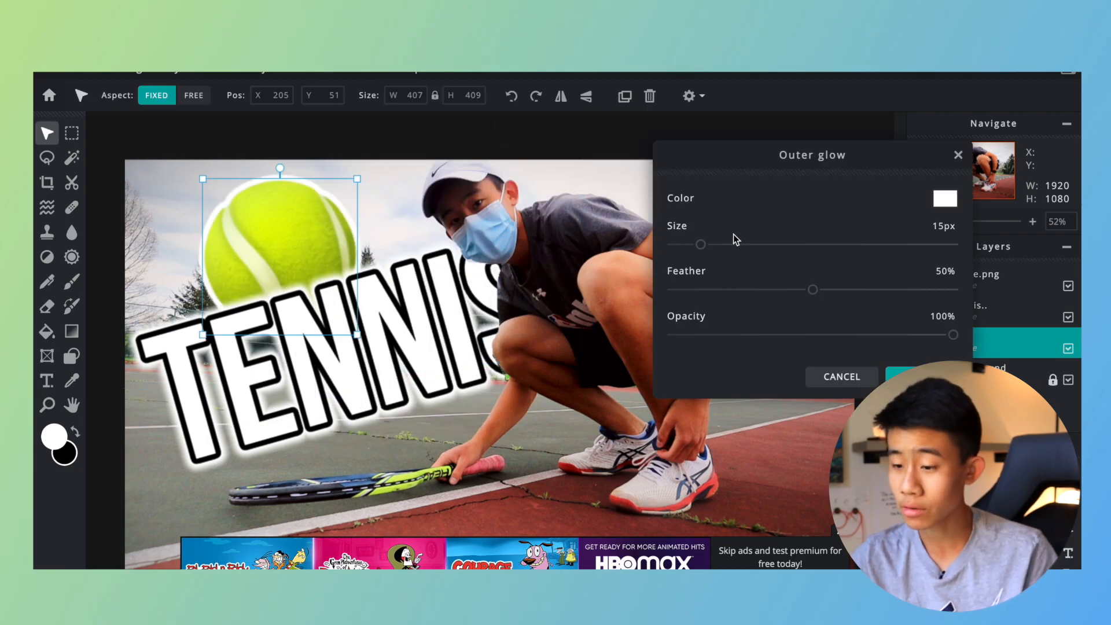
left_click_drag(813, 289, 998, 290)
left_click_drag(701, 244, 737, 244)
left_click(920, 373)
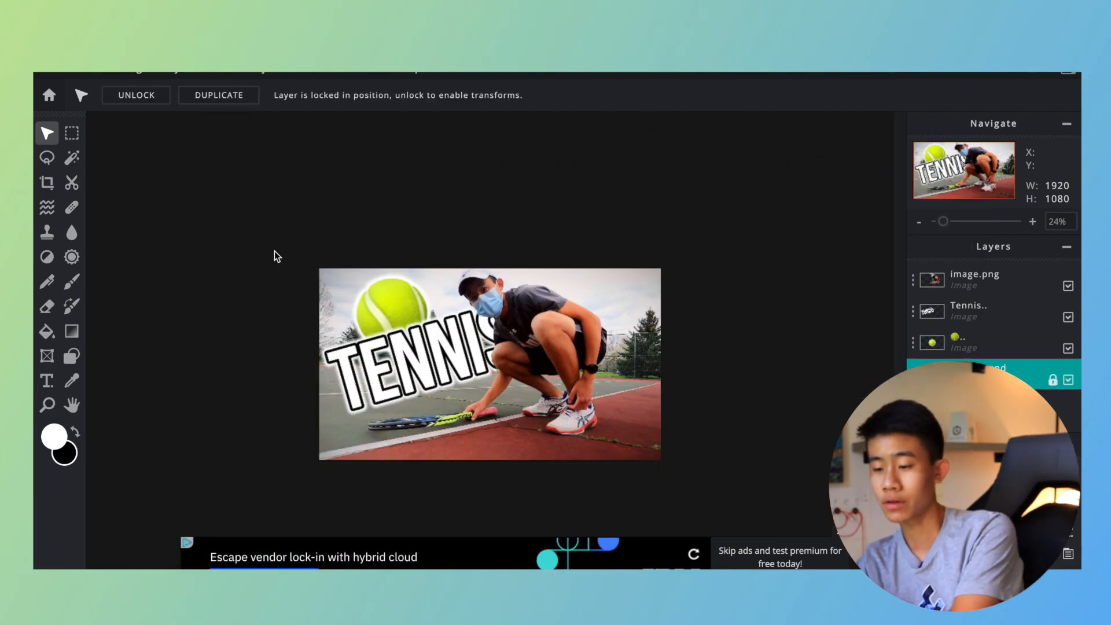
Paint yellow brush strokes on the Background layer behind the tennis ball and Tennis lettering, using size 40 and 100% opacity.
scroll(274, 251, "up", 5)
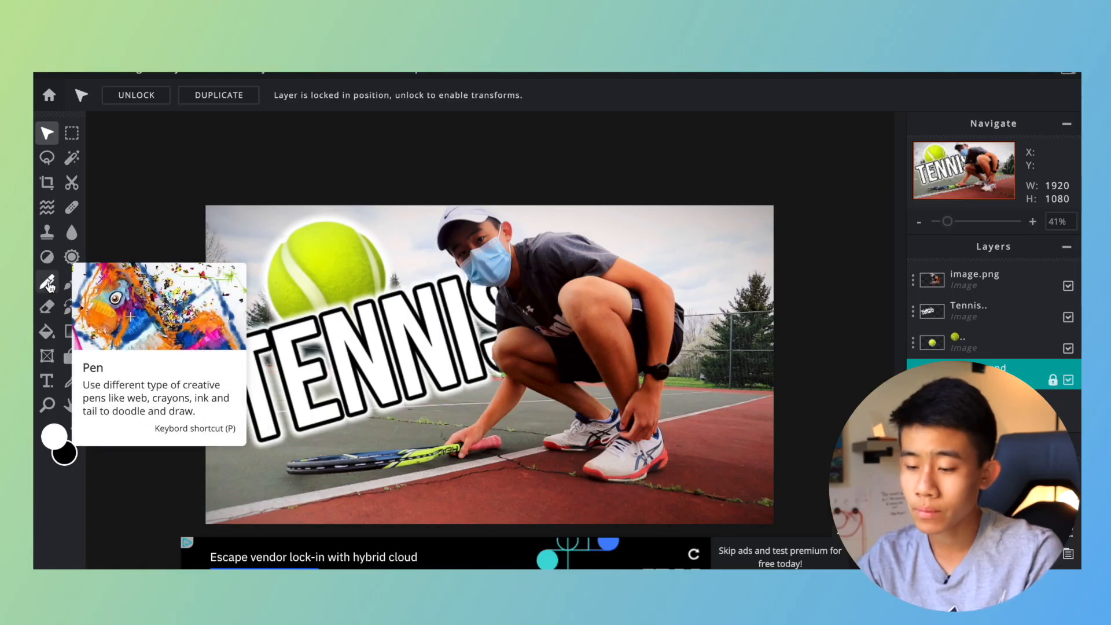
left_click(70, 282)
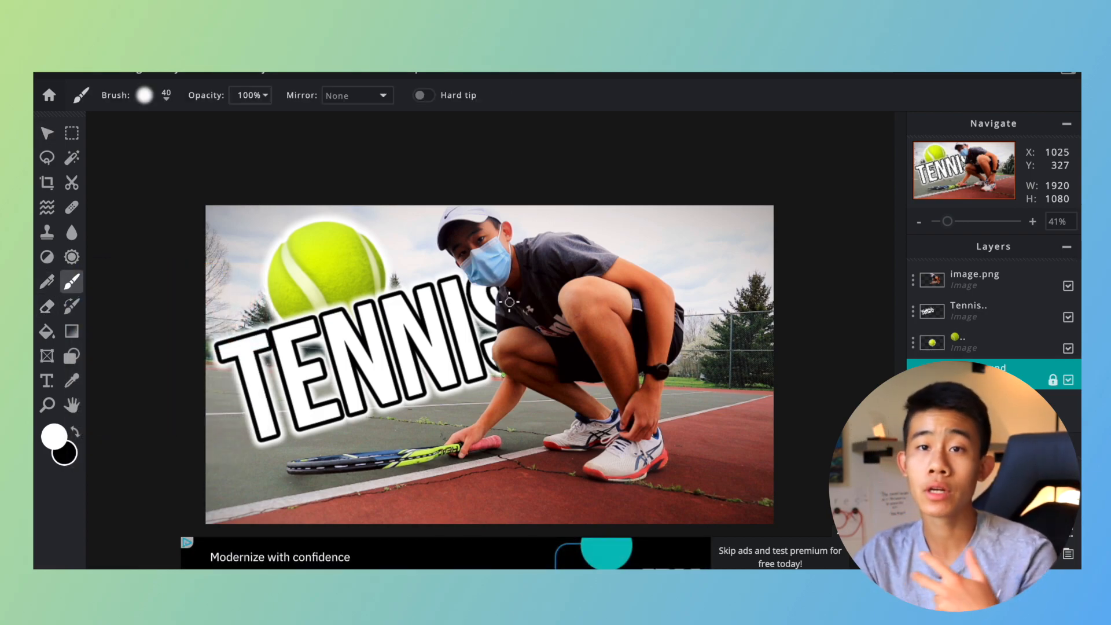
mouse_move(190, 226)
left_mouse_down()
mouse_move(261, 211)
mouse_move(213, 397)
mouse_move(429, 228)
mouse_move(553, 167)
left_mouse_up()
key("ctrl+z")
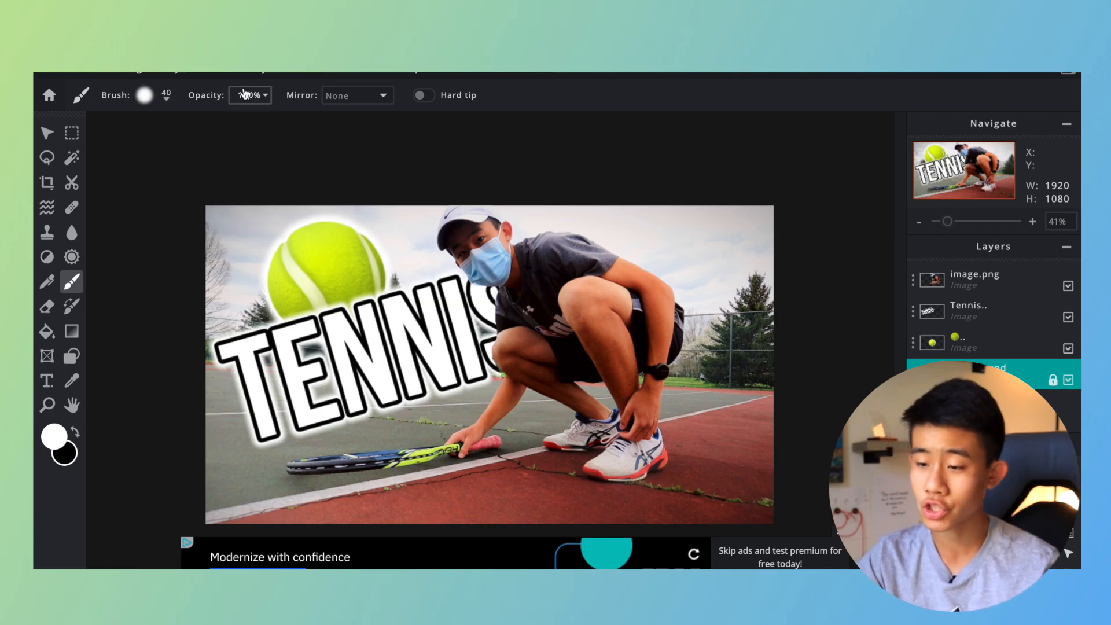
left_click(45, 433)
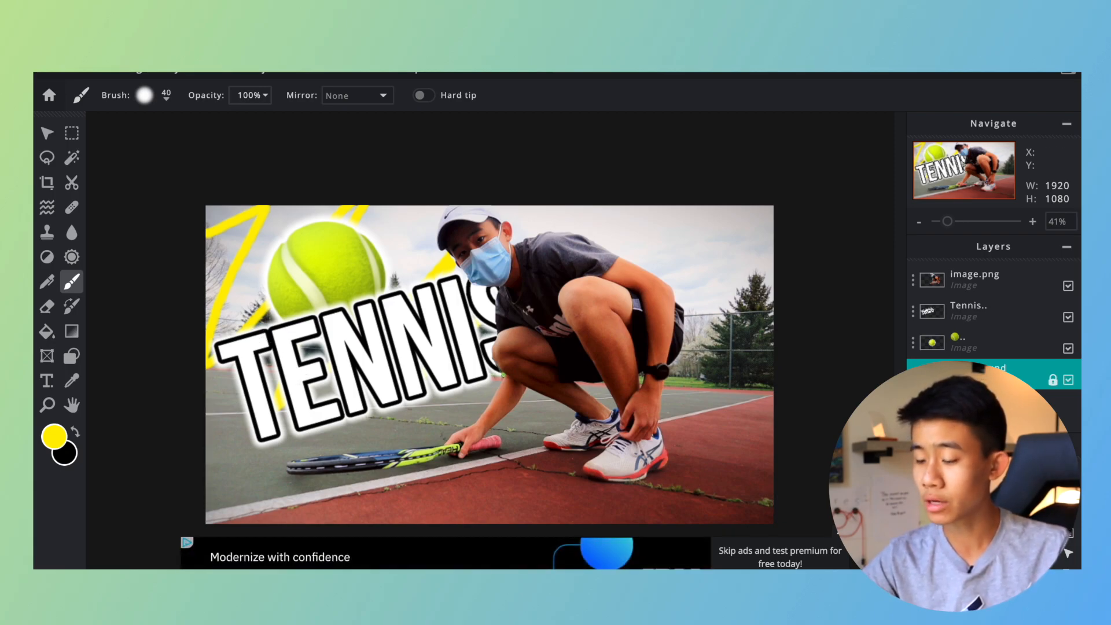
left_click(841, 530)
scroll(845, 524, "down", 2)
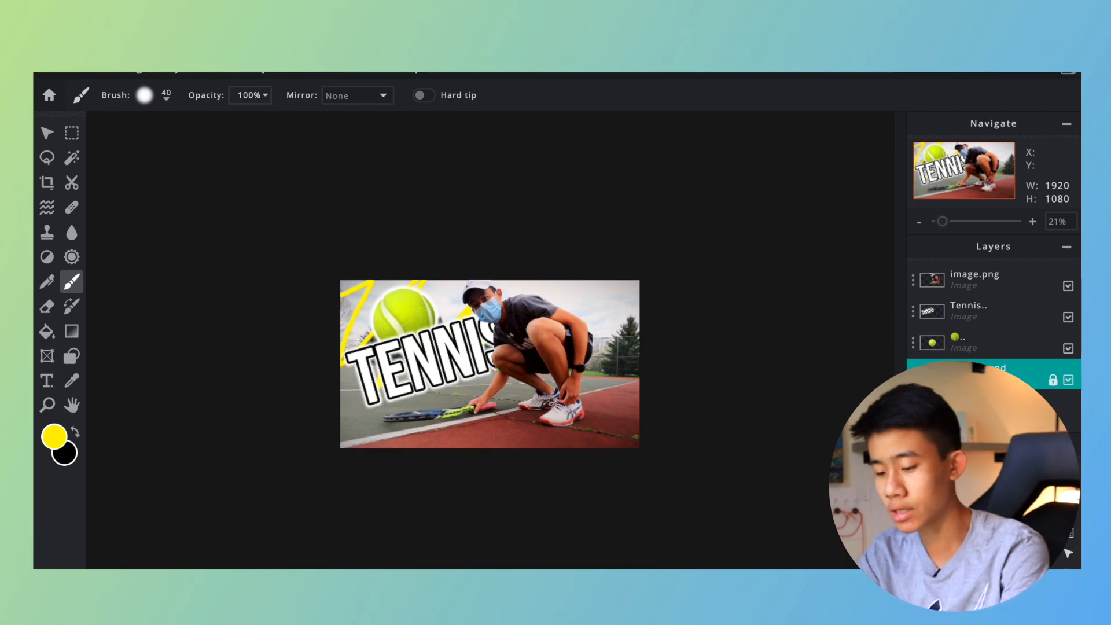
Export the finished tennis image as a JPG at 99% quality and download it.
key("ctrl+s")
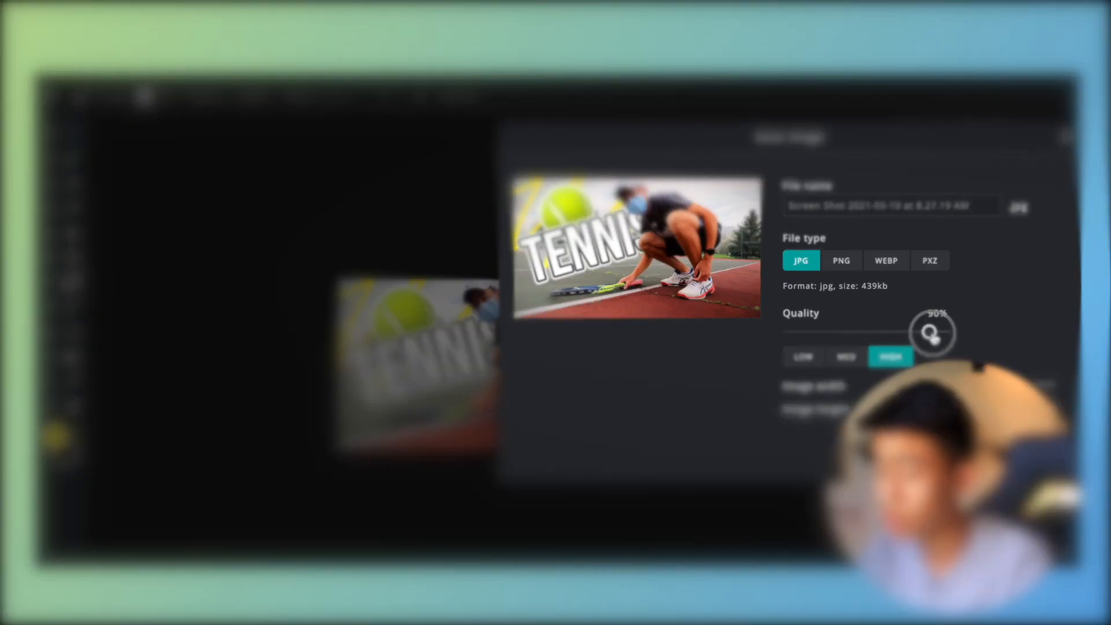
left_click_drag(931, 334, 973, 336)
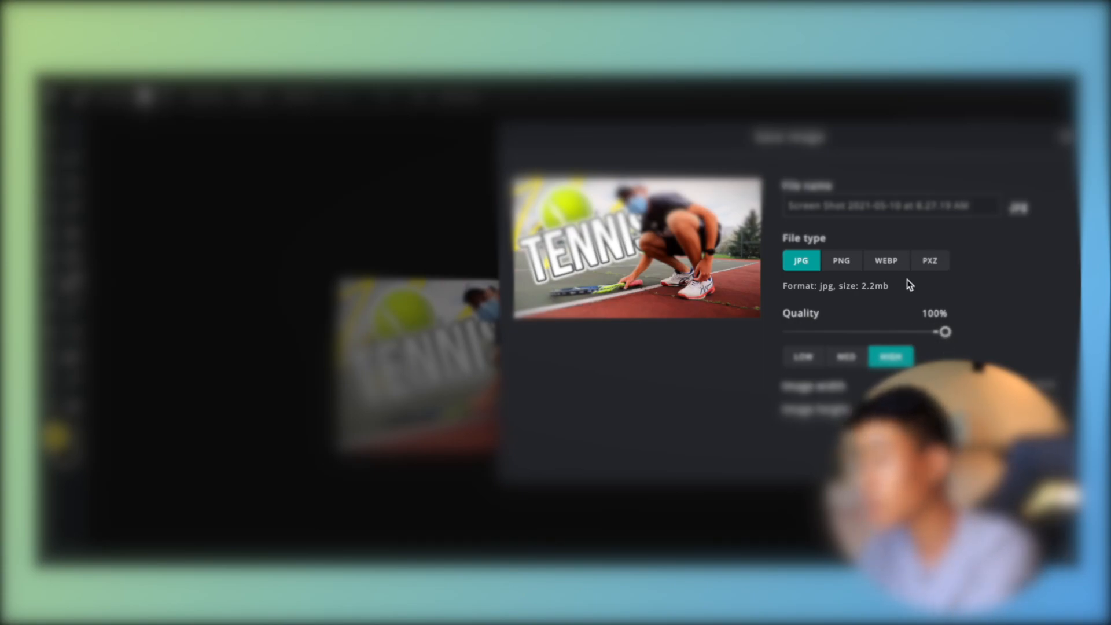
left_click_drag(881, 146, 720, 132)
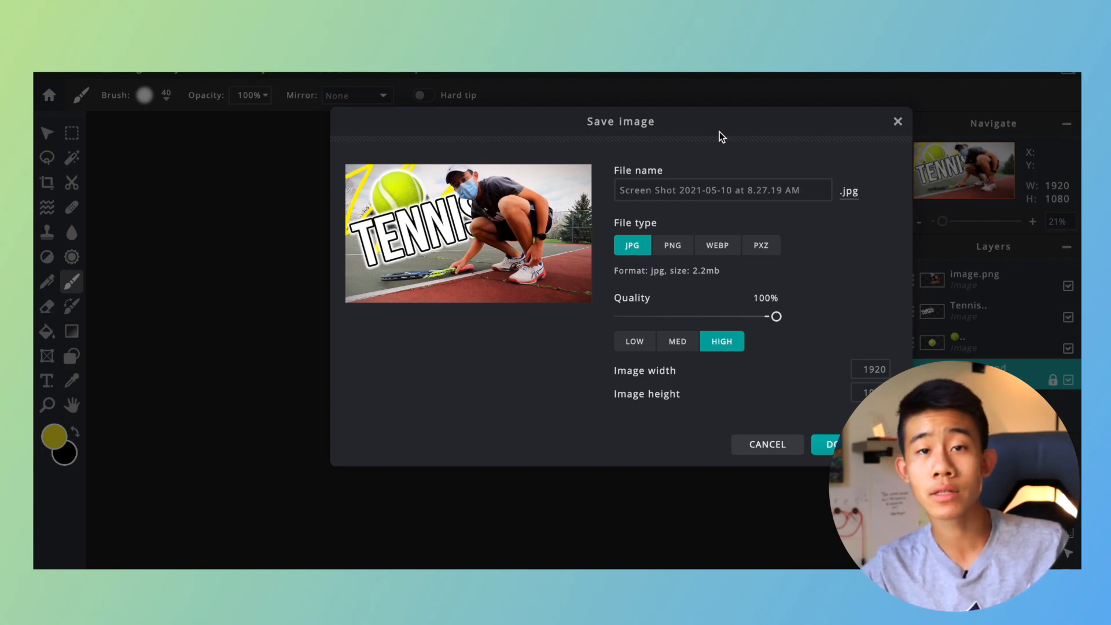
left_click_drag(777, 317, 776, 322)
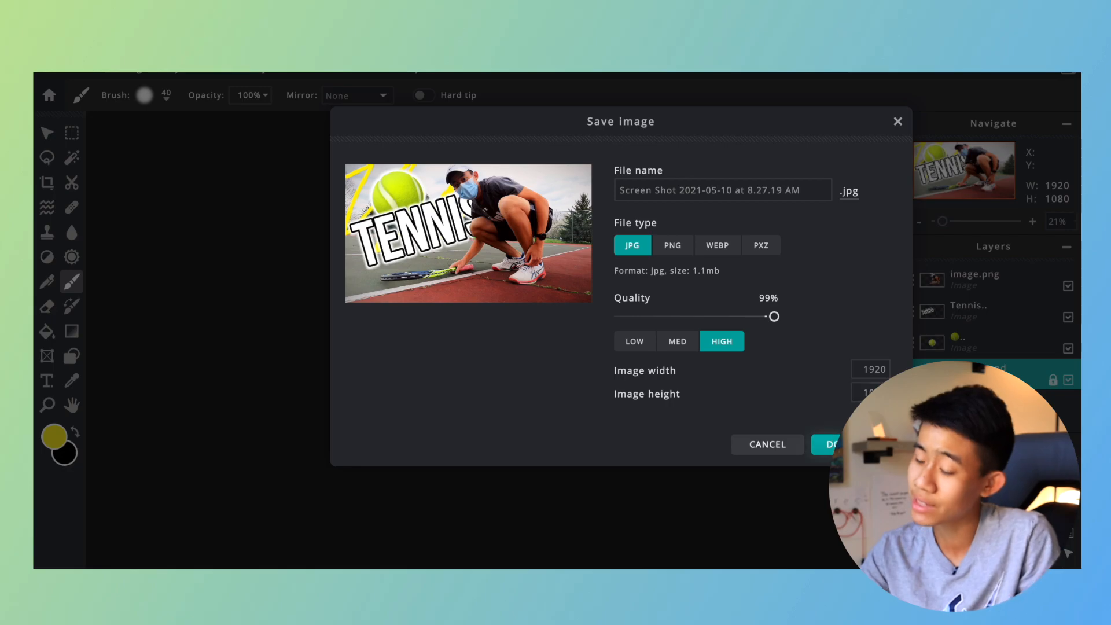
left_click(851, 444)
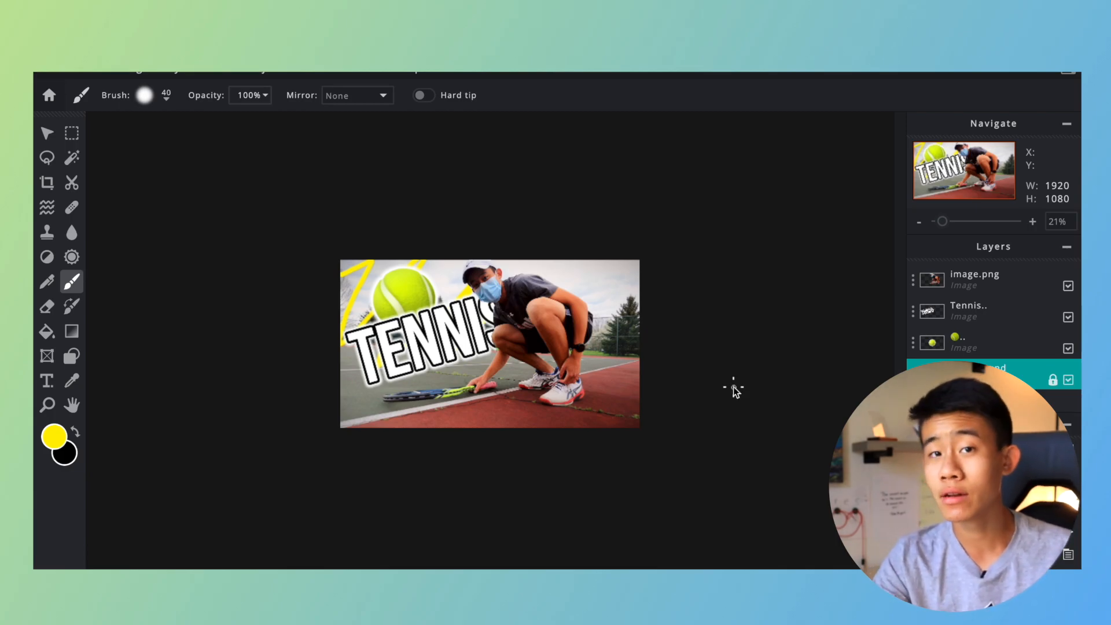
Save the project as a PXZ file with the Non-destructive option enabled, storing it in the Documents folder.
key("ctrl+plus")
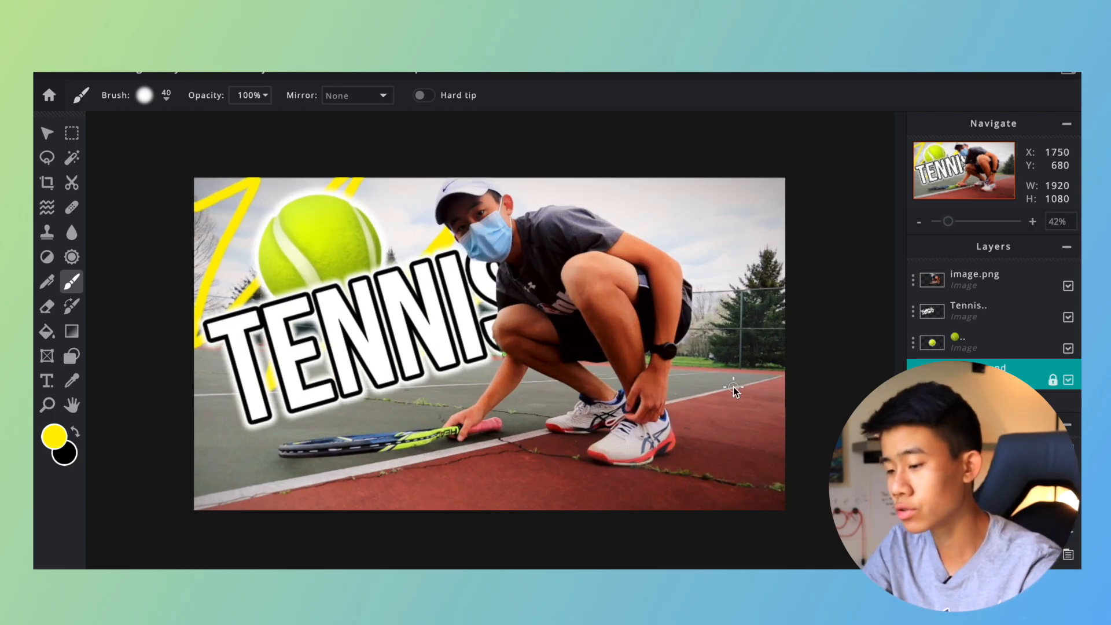
key("ctrl+s")
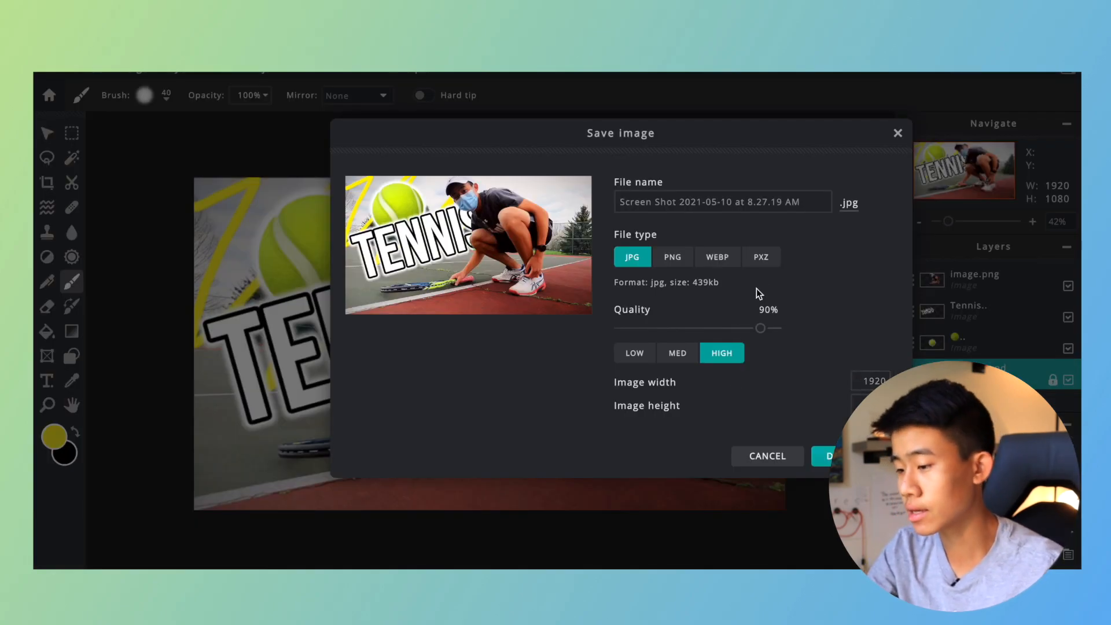
left_click(771, 261)
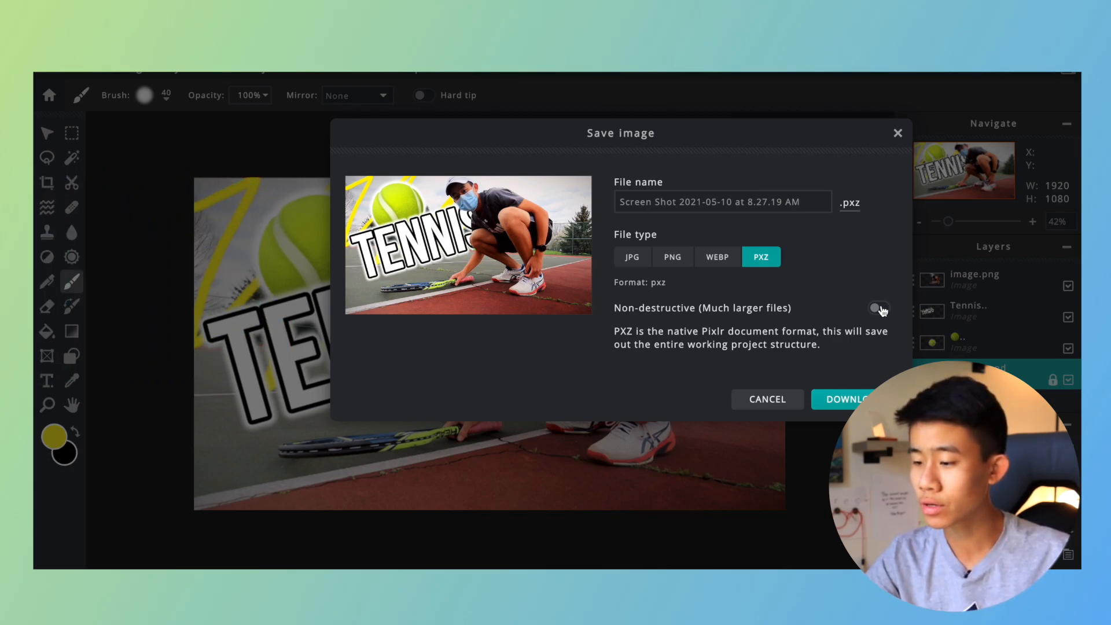
left_click(880, 309)
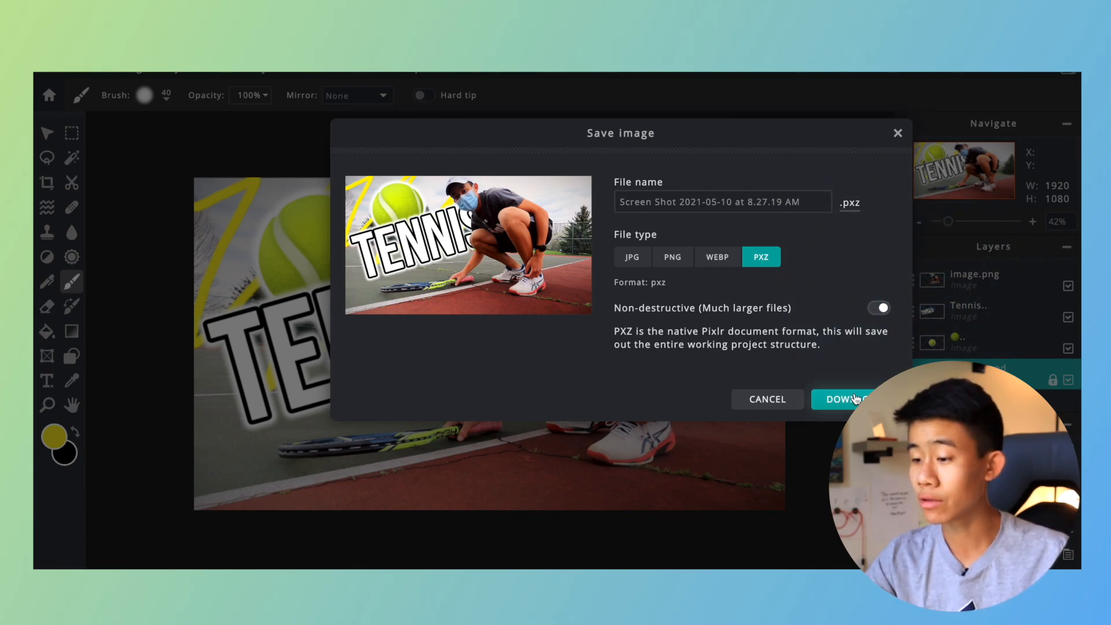
left_click(856, 399)
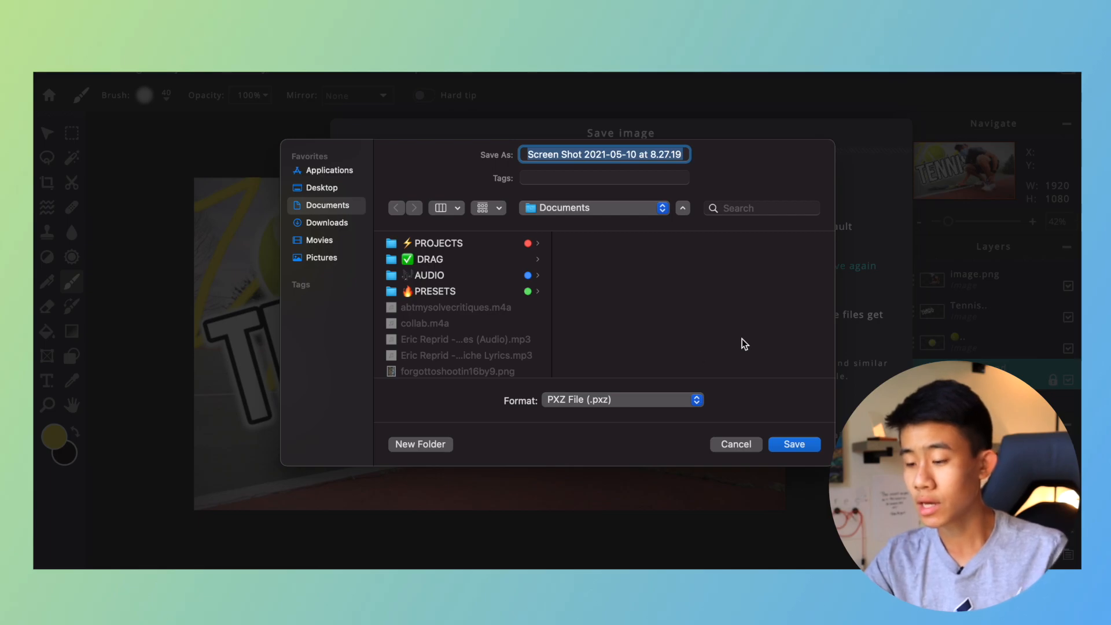
key("Return")
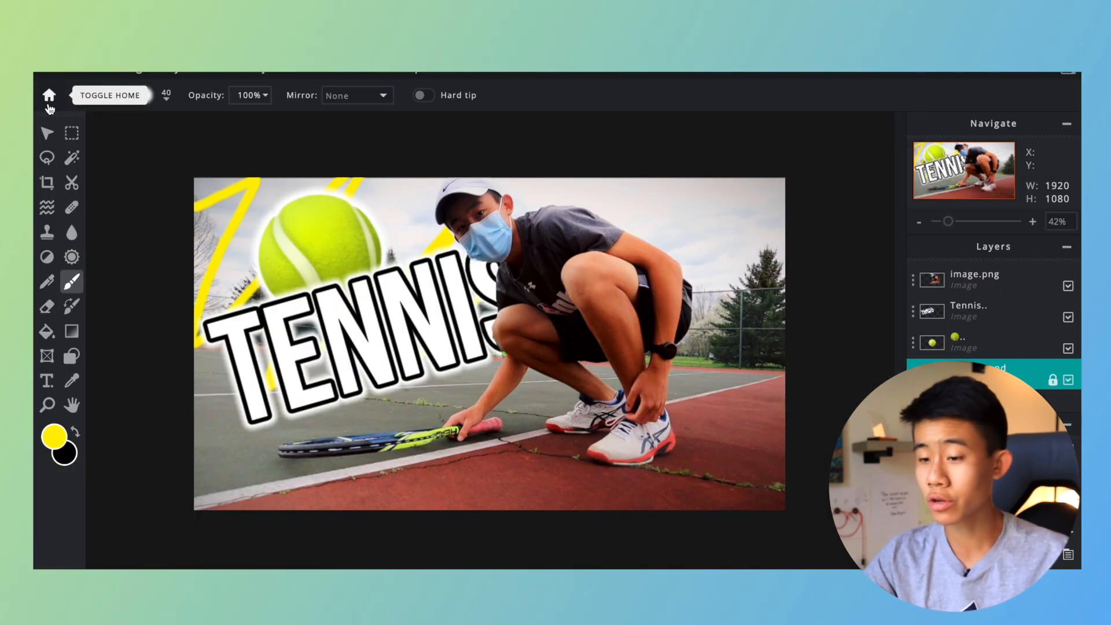
Open the saved file Screen Shot 2021-05-10 at 8.27.19 AM.pxz from the Documents folder, starting from the home page.
left_click(49, 96)
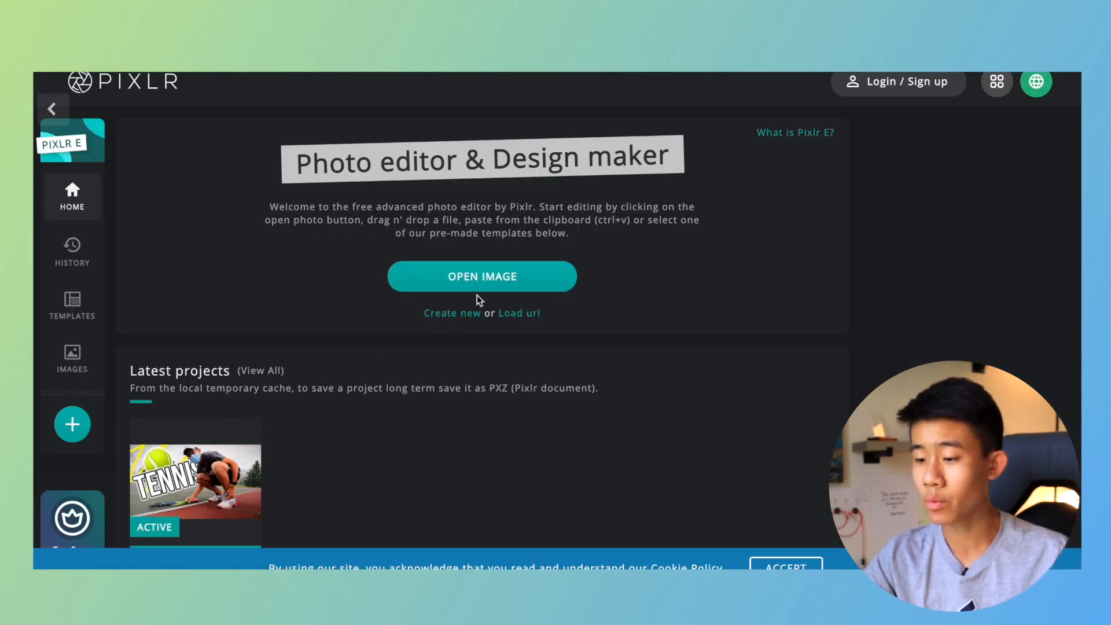
left_click(466, 278)
scroll(457, 324, "down", 3)
left_click(442, 371)
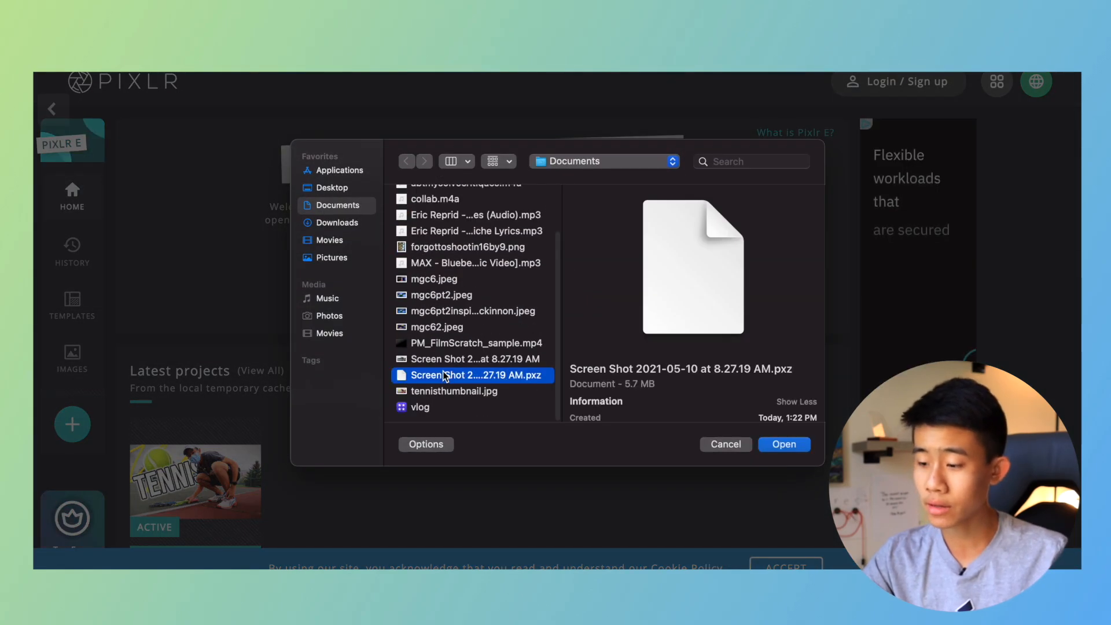
key("Return")
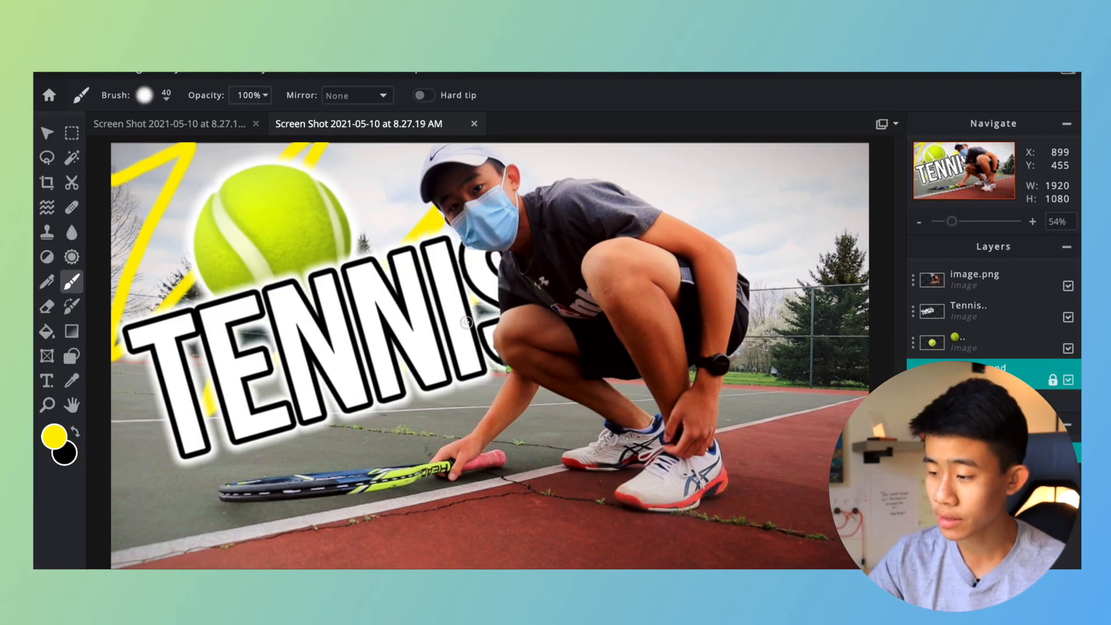
Inspect the reopened project's separate layers with the Arrange tool, checking the tennis ball layer and the Background.
scroll(466, 323, "up", 5)
scroll(410, 320, "down", 5)
scroll(409, 320, "down", 2)
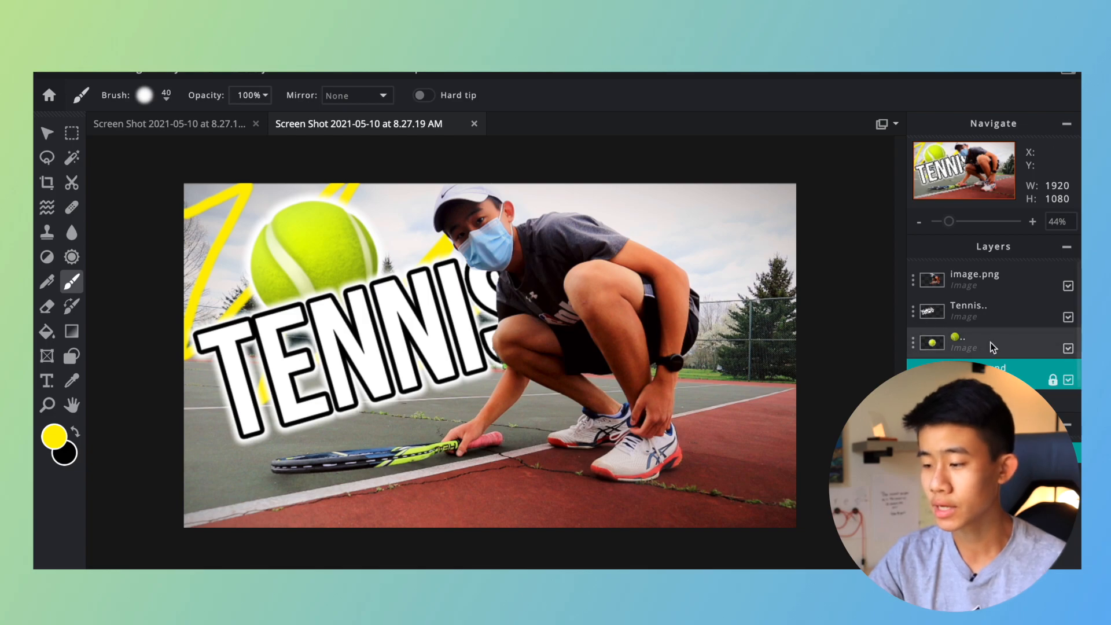
left_click(48, 133)
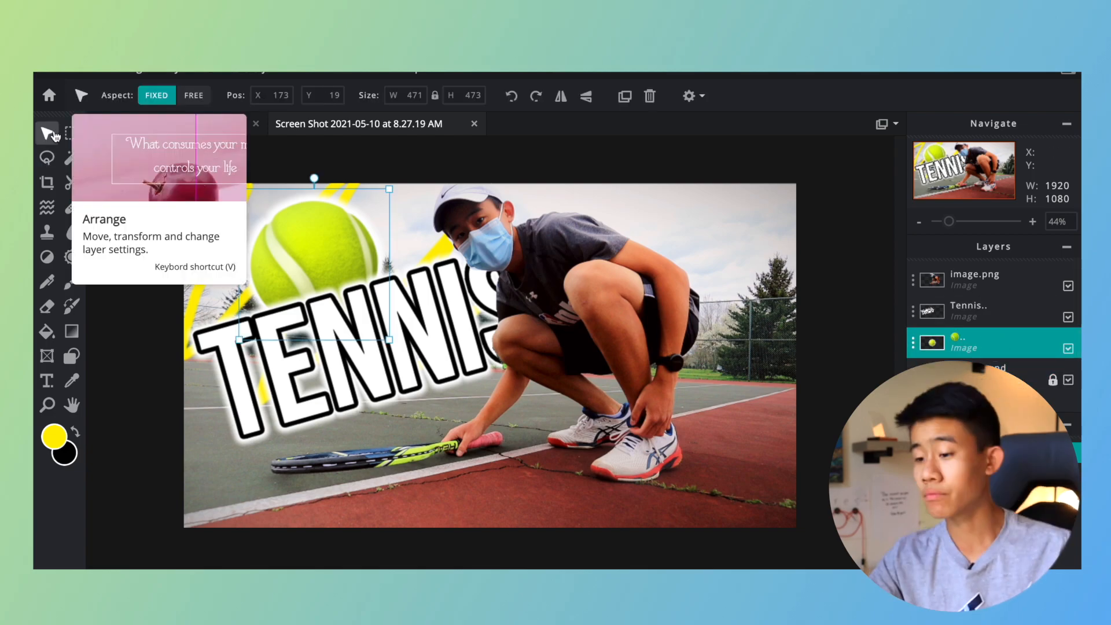
left_click(108, 318)
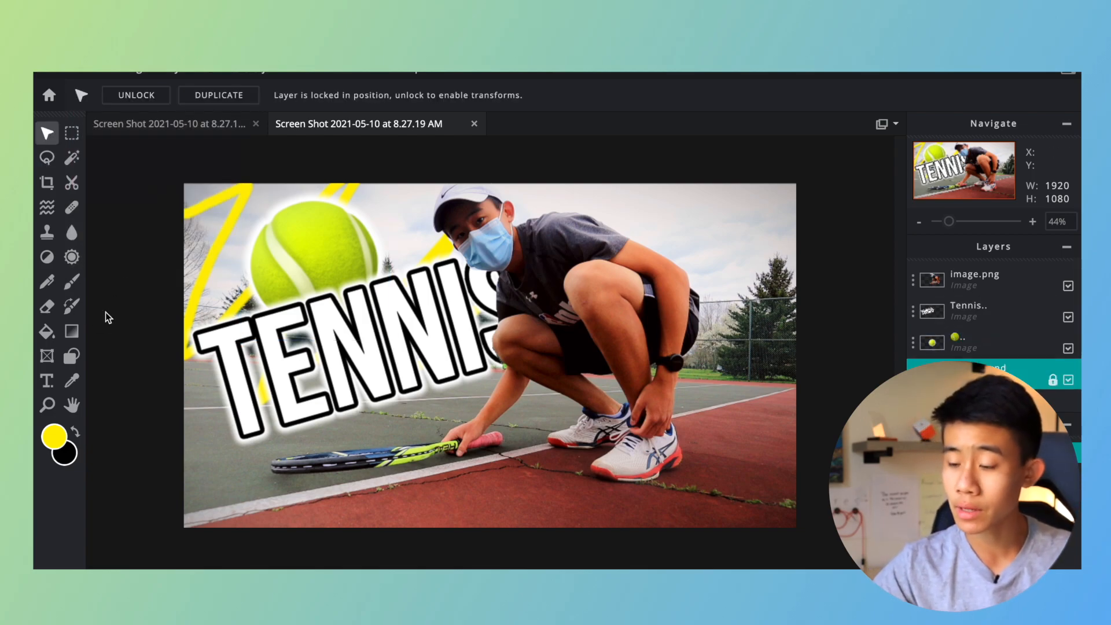
scroll(107, 317, "down", 5)
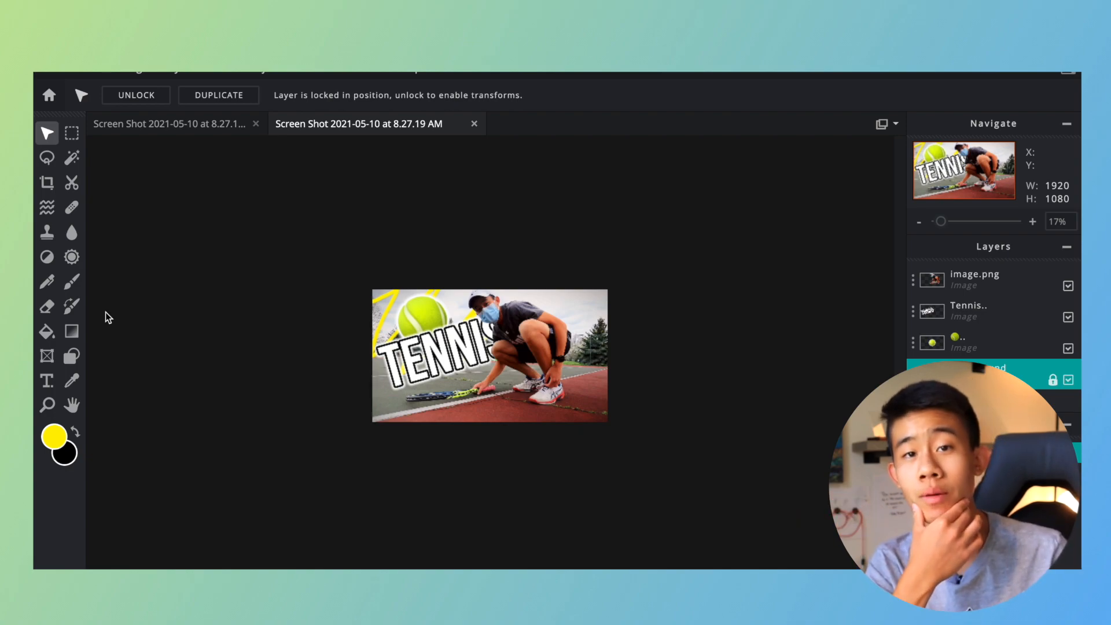